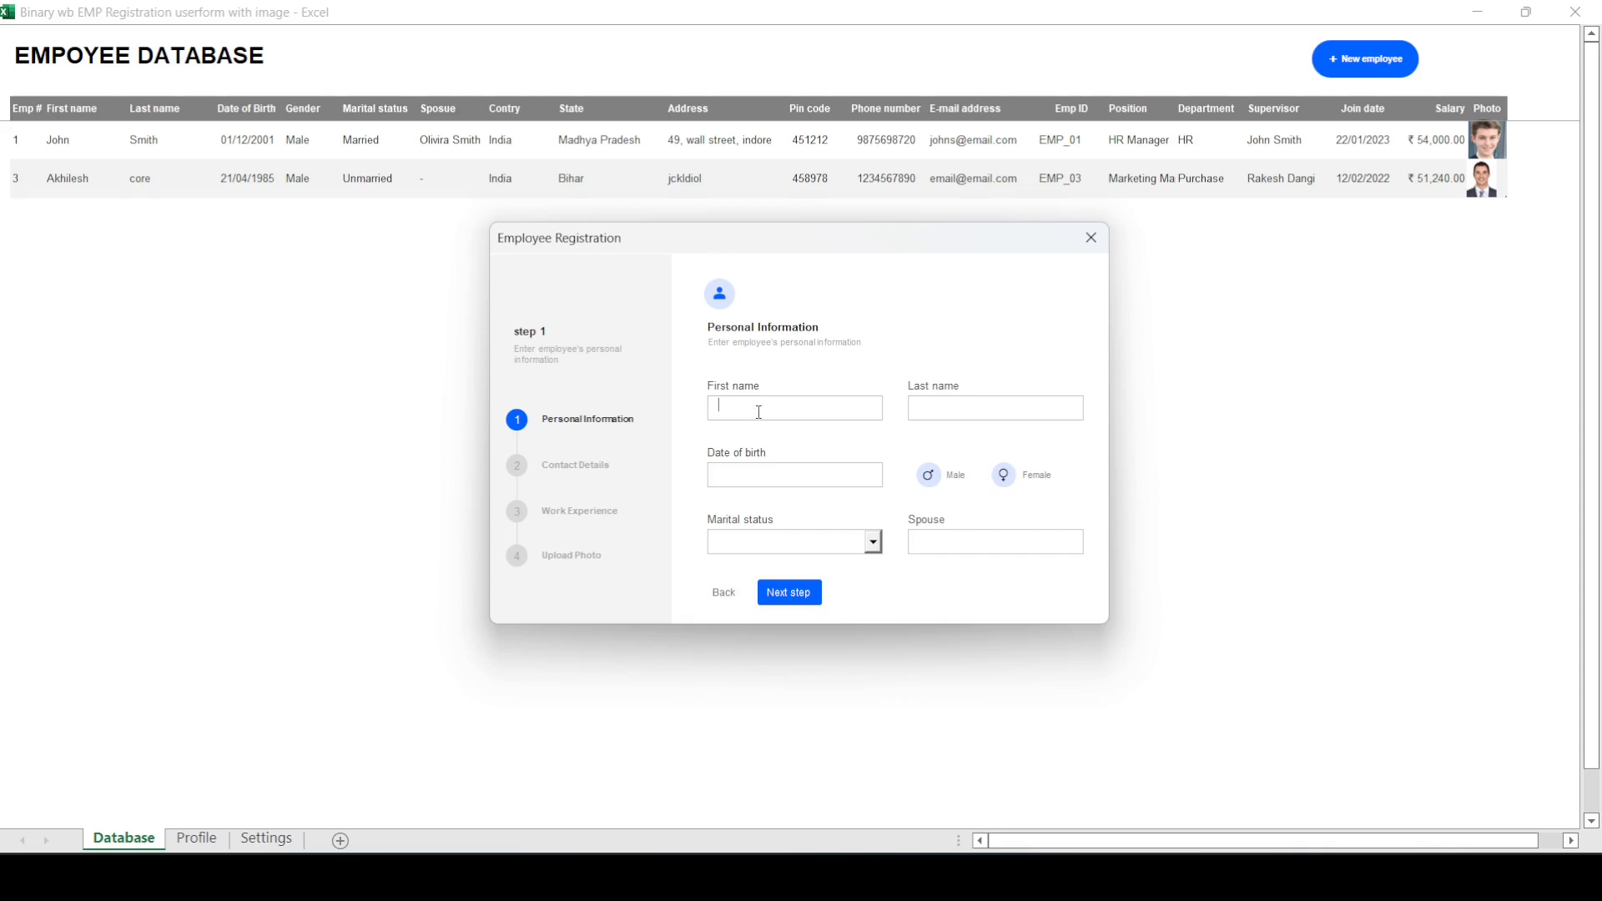
Step: Enter the new employee's first name, last name and date of birth, and set the gender to Female
type("27/03/1995")
left_click(1004, 475)
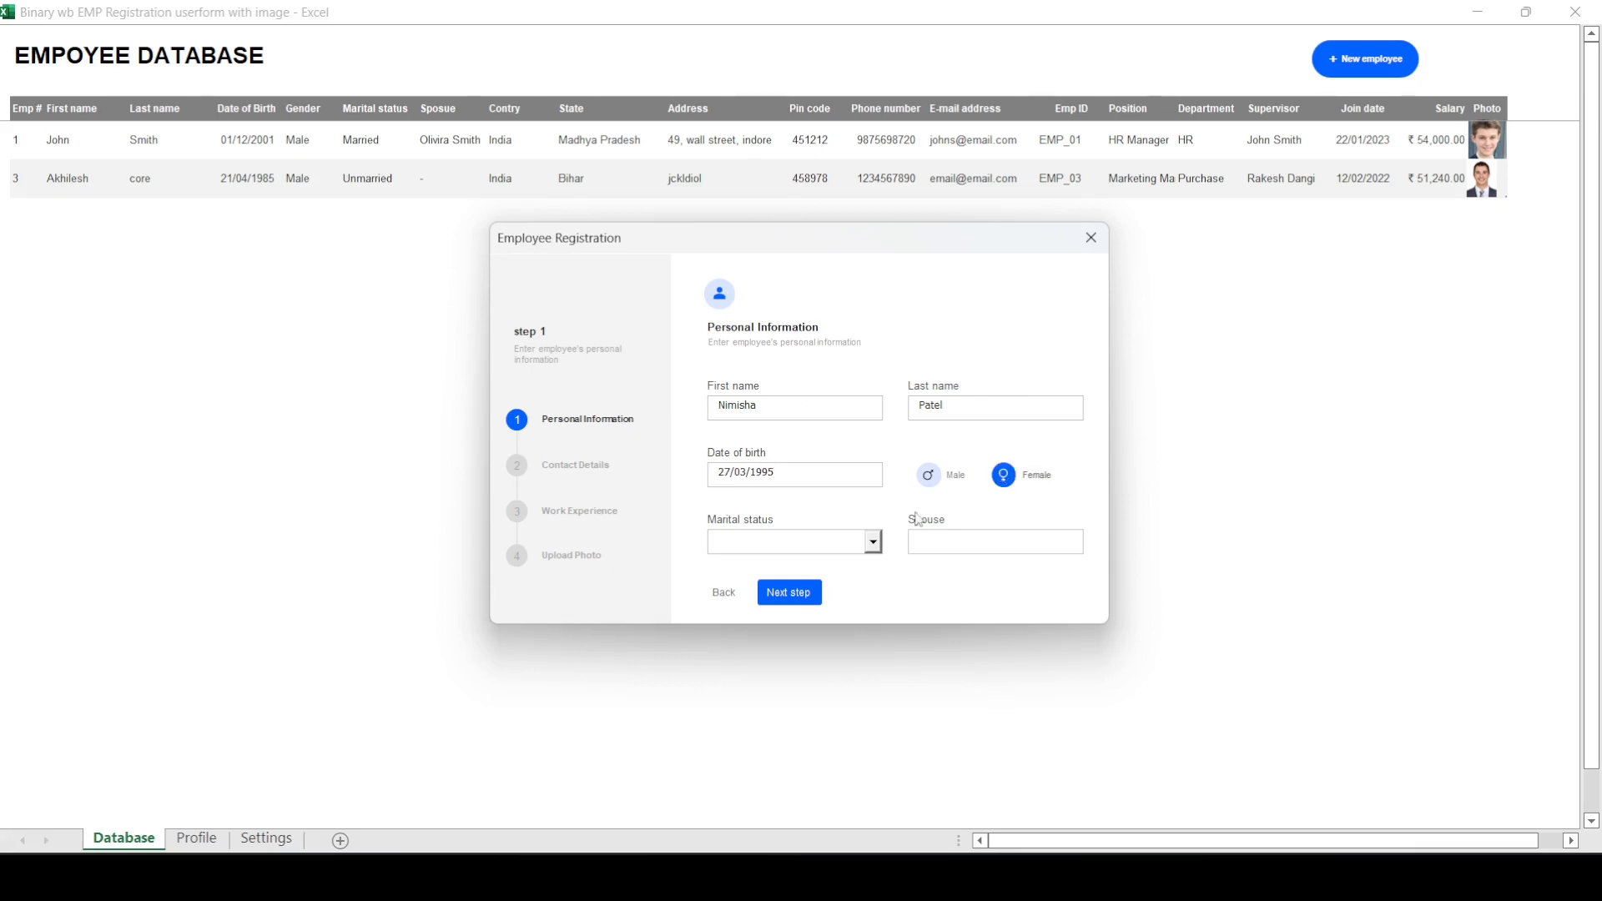
Step: Set the marital status to Married, enter the spouse's full name, and continue to the contact details
left_click(873, 542)
key("Down")
key("Down")
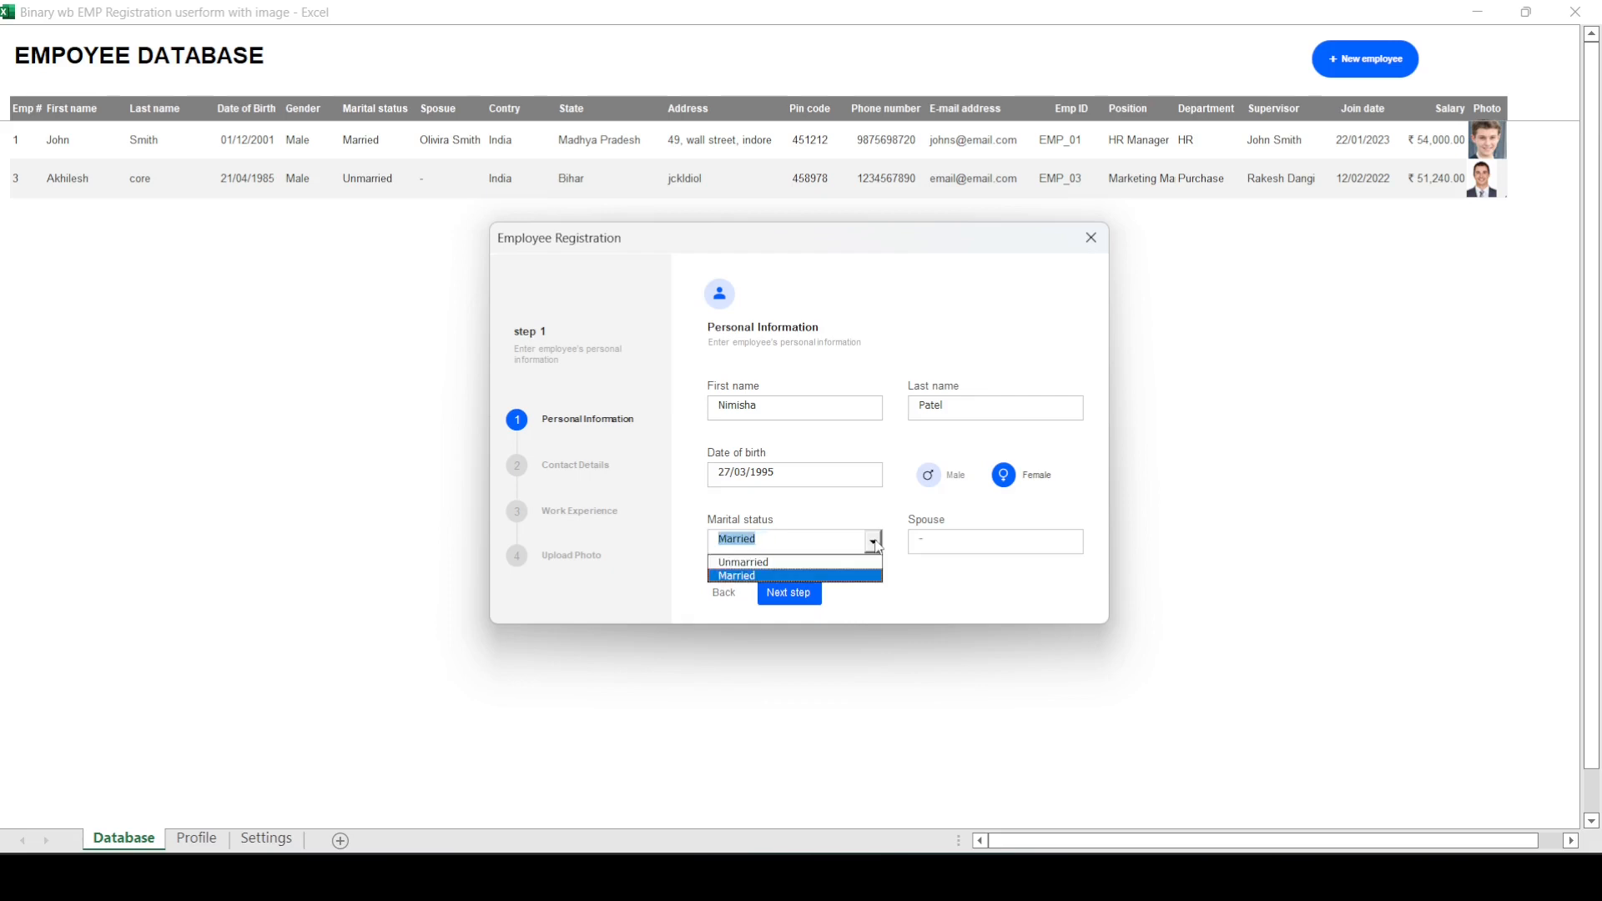
key("Tab")
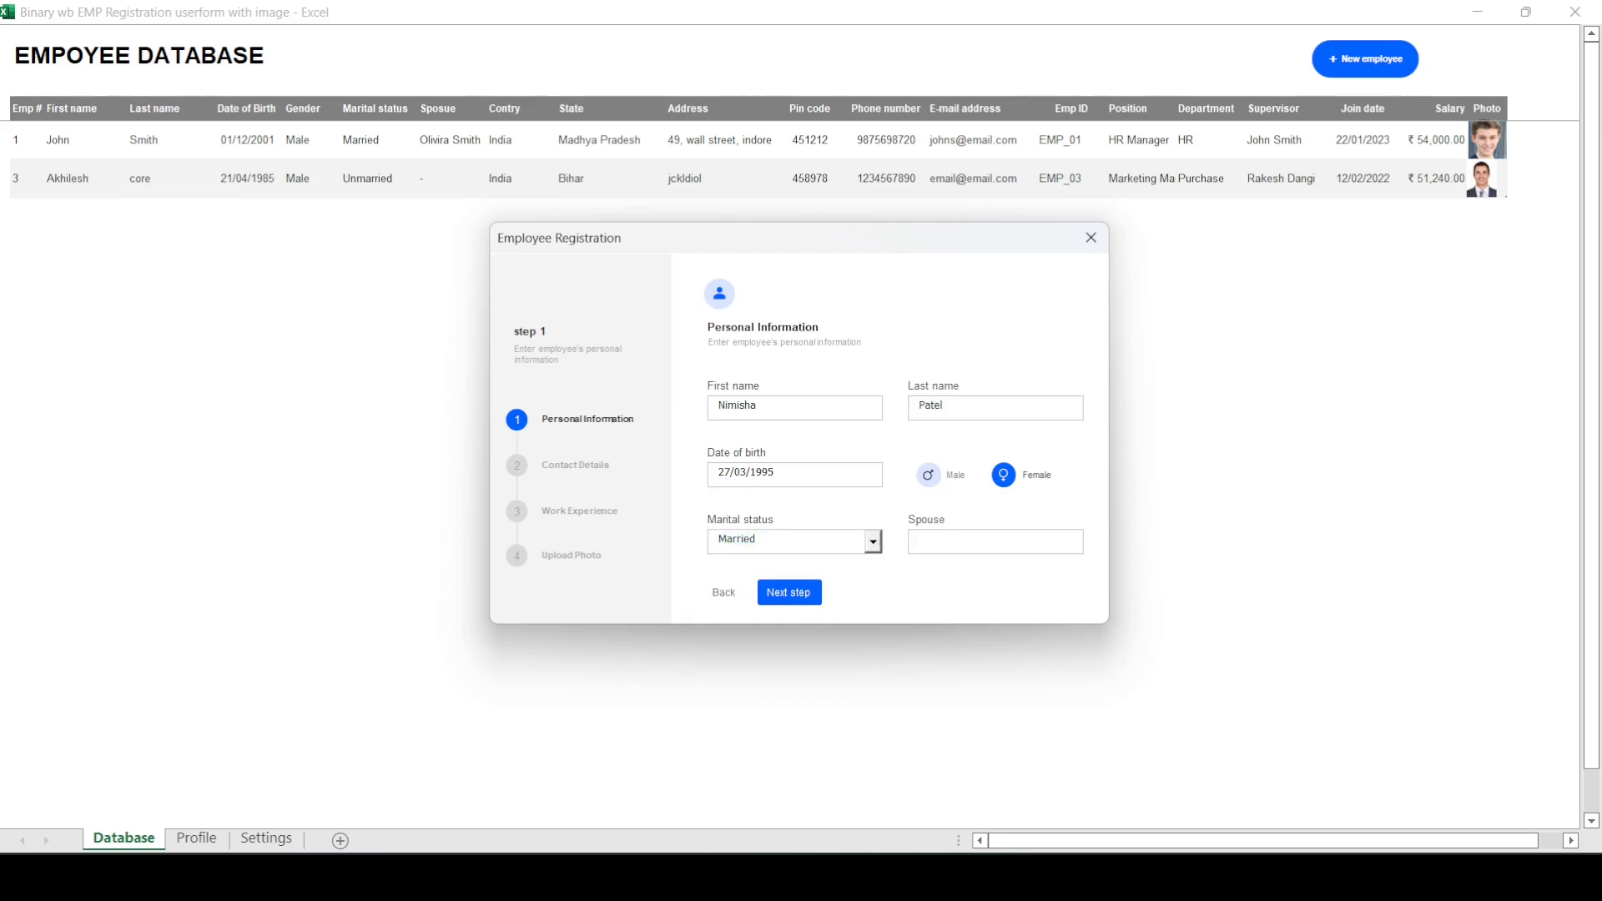
left_click(813, 594)
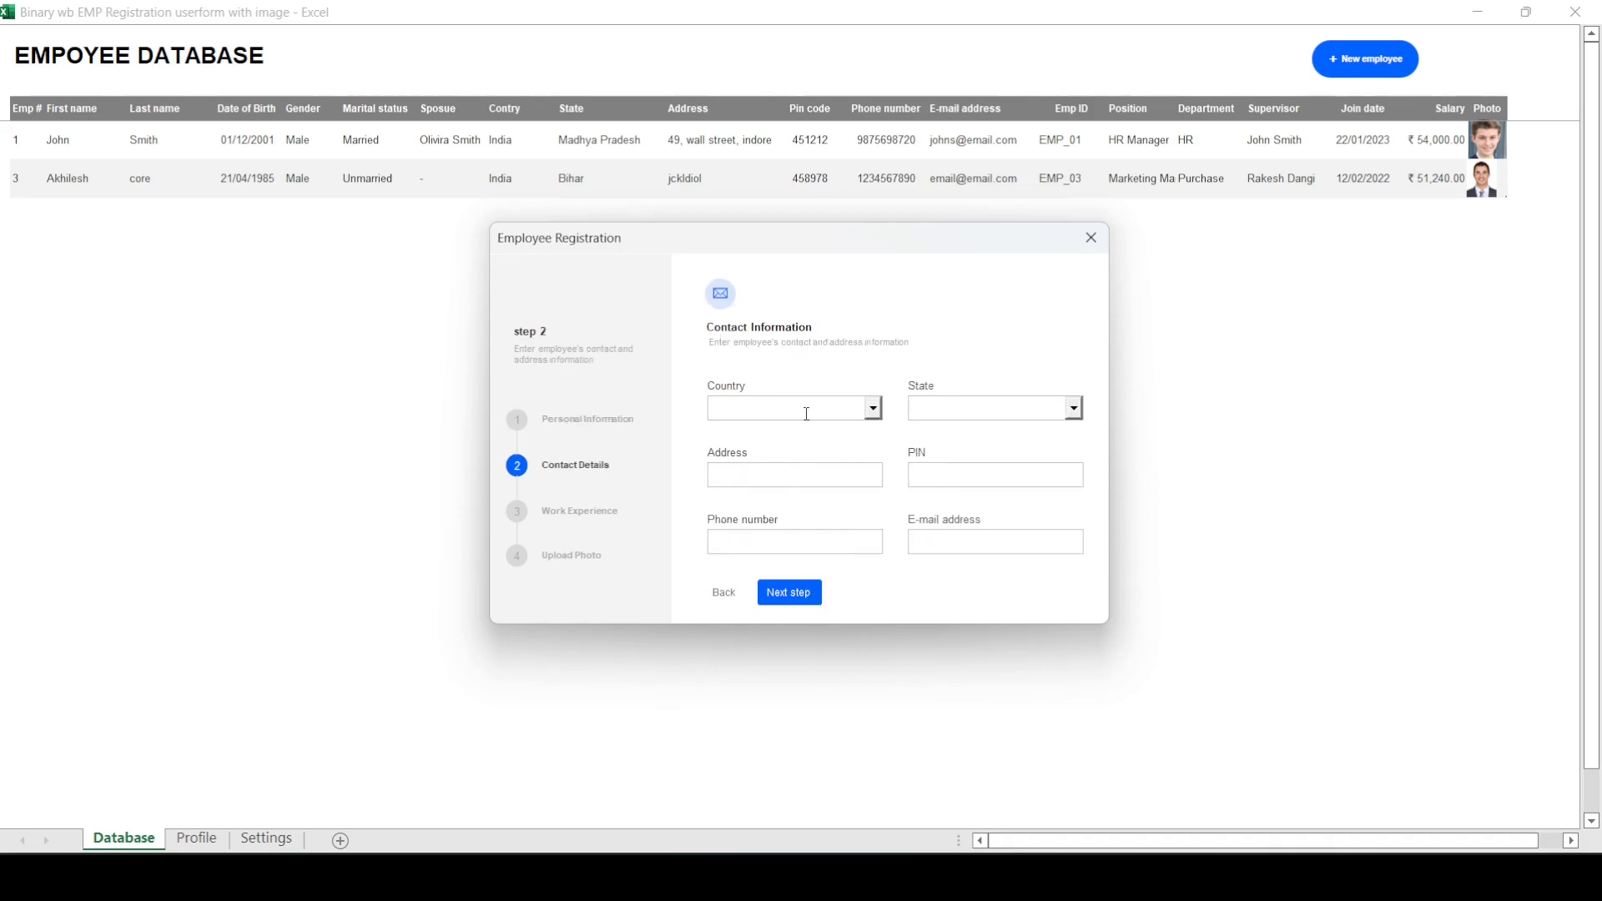
Step: Set the employee's country to India and the state to Maharashtra
left_click(874, 416)
left_click(840, 429)
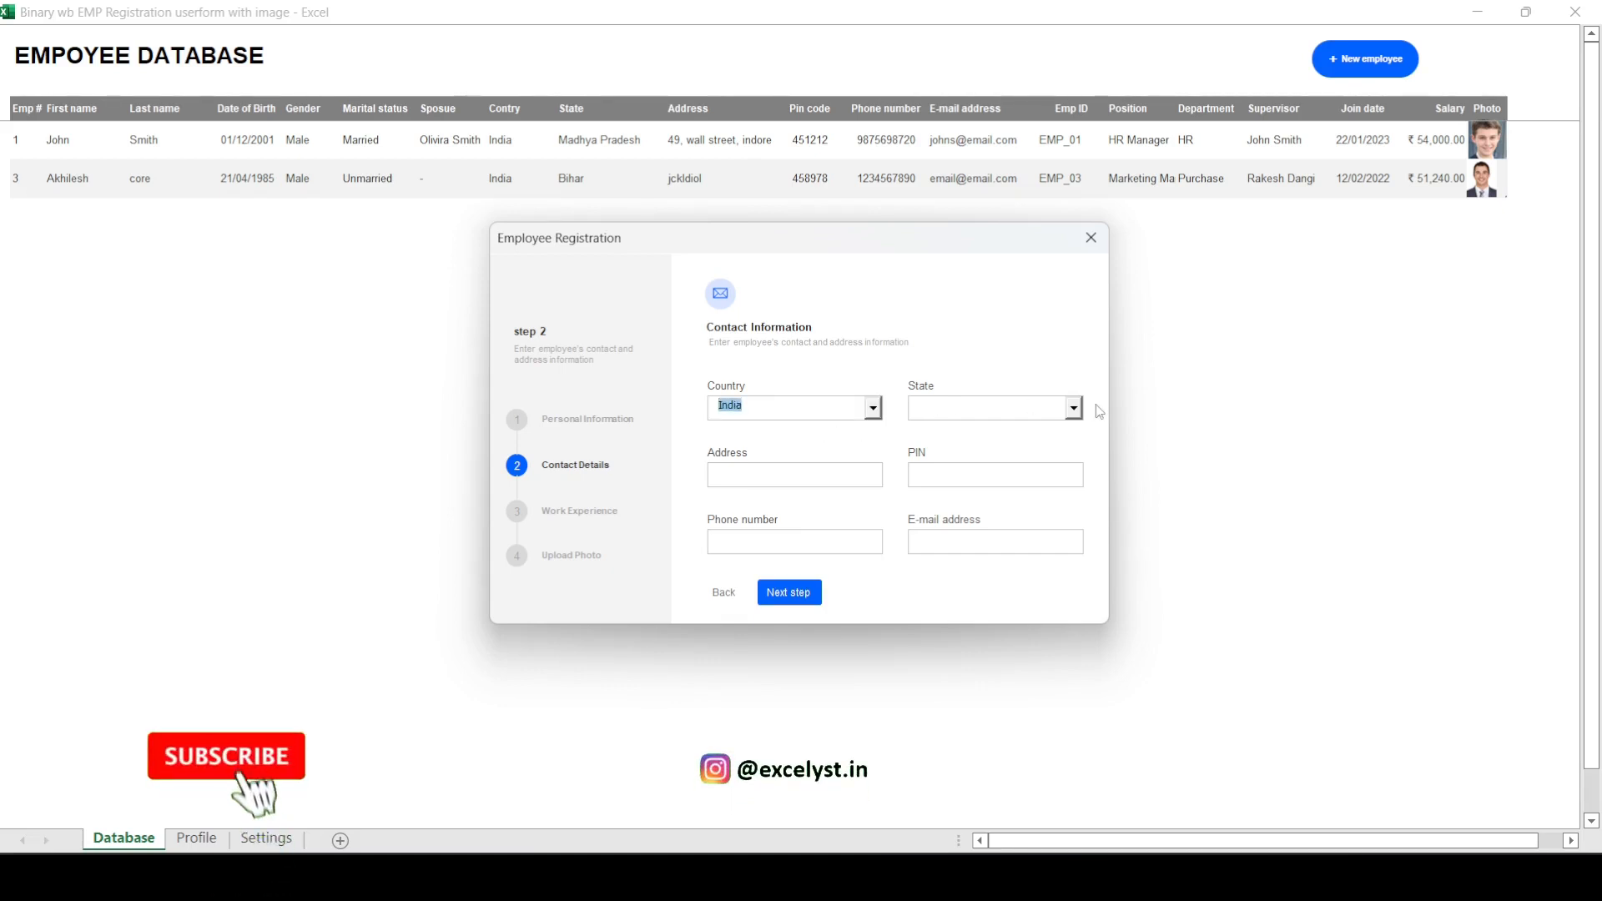
left_click(1073, 408)
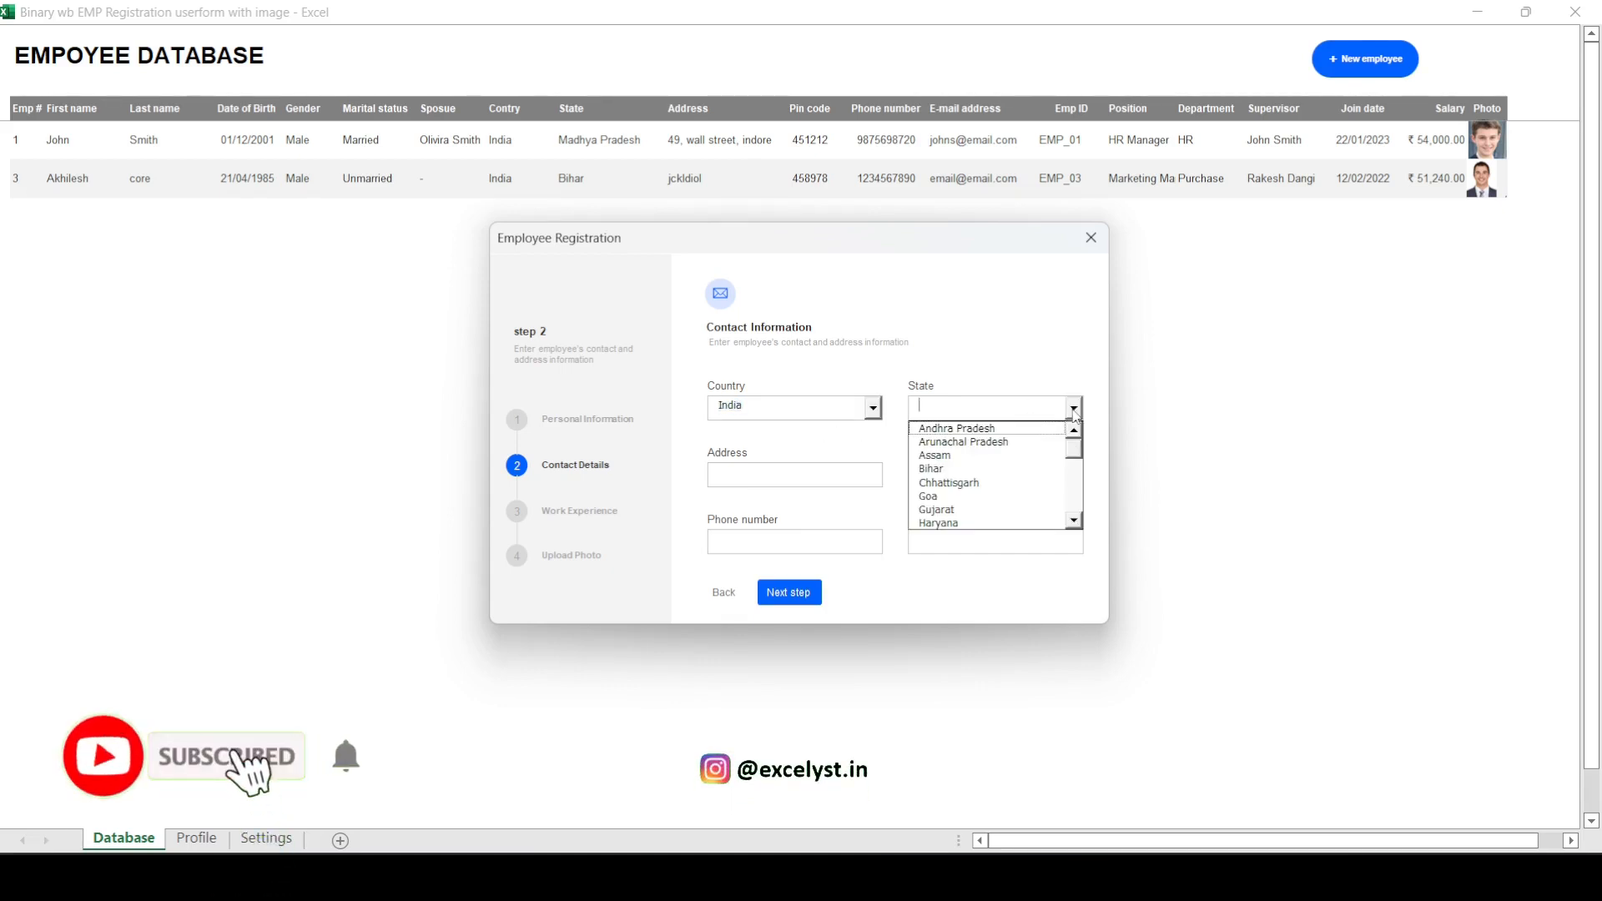
left_click(1031, 410)
type("Maharashtra")
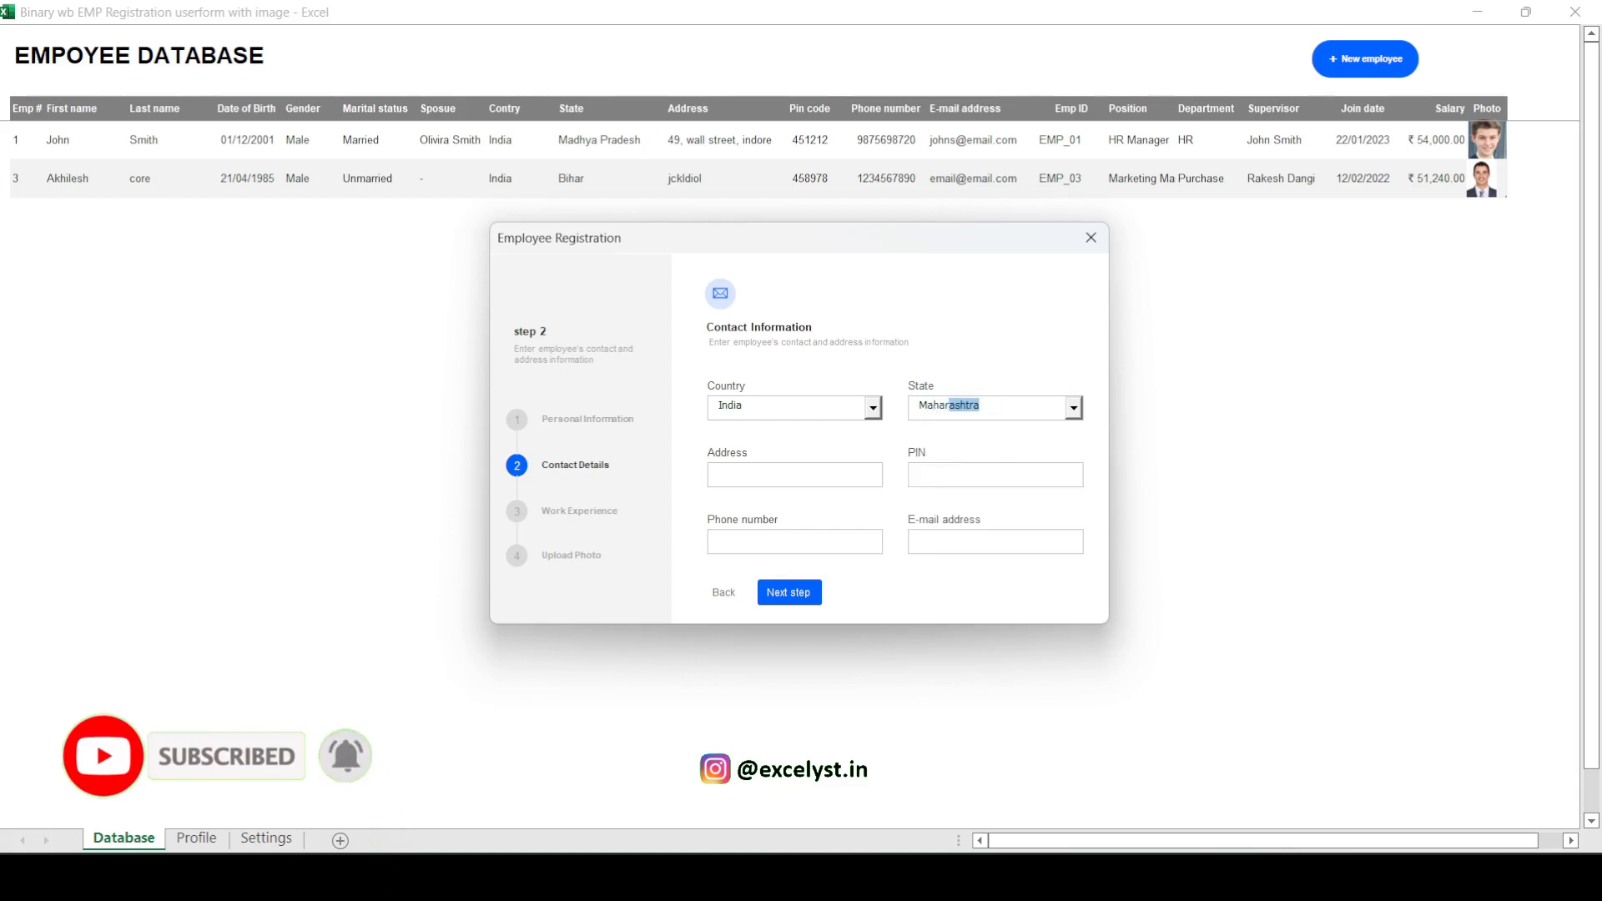
key("Tab")
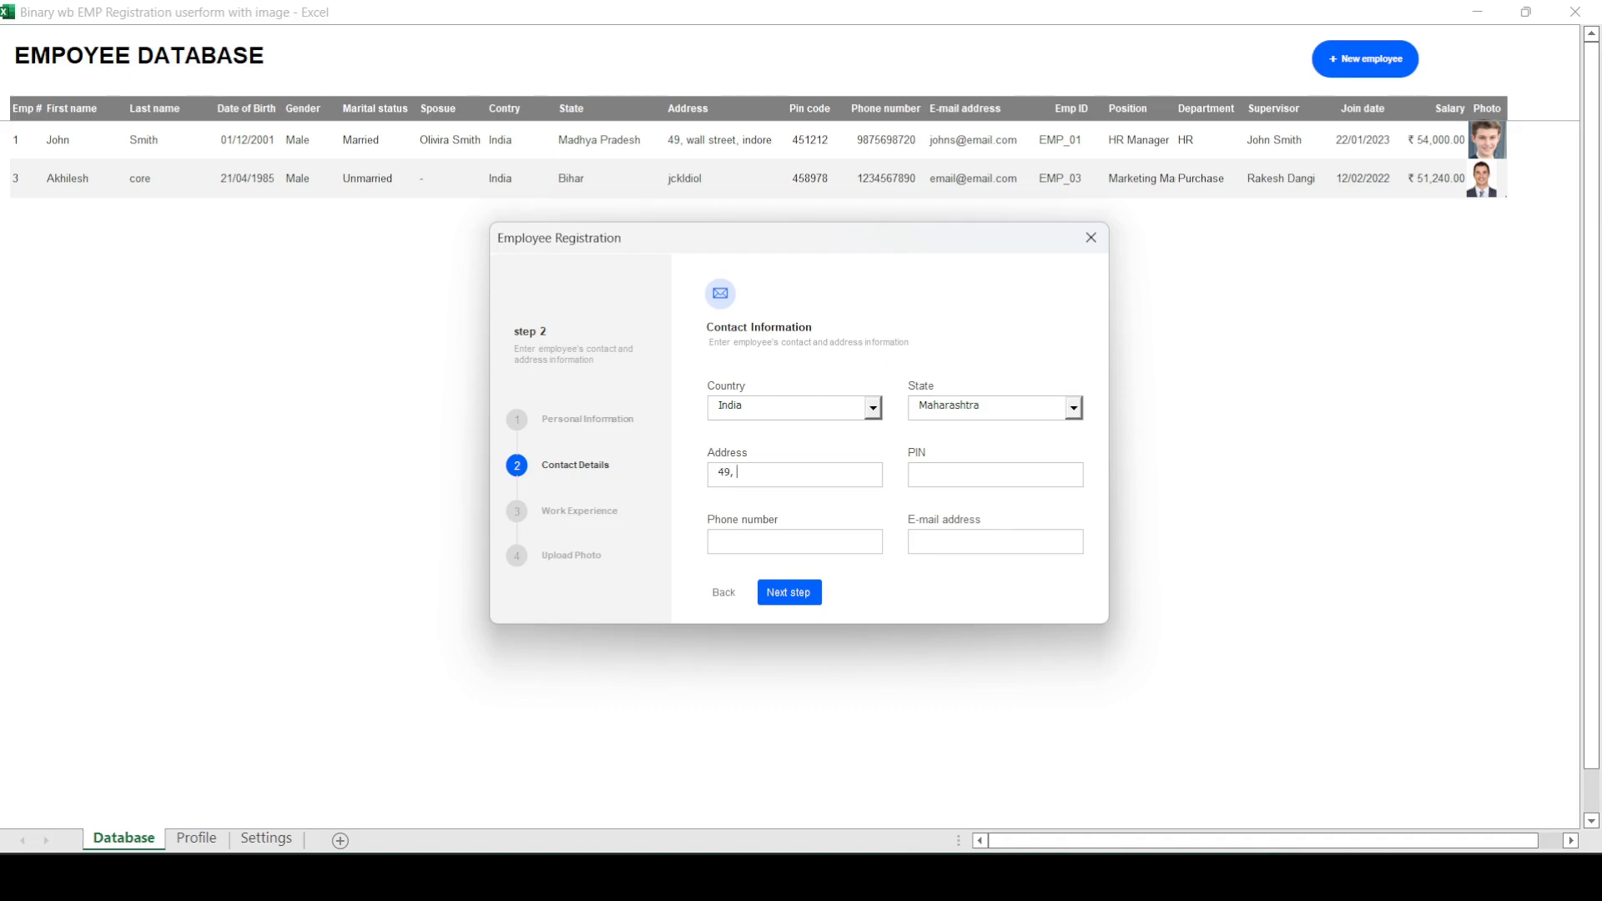
Step: Fill in the employee's street address, postal code and phone number
key("Tab")
type("257836")
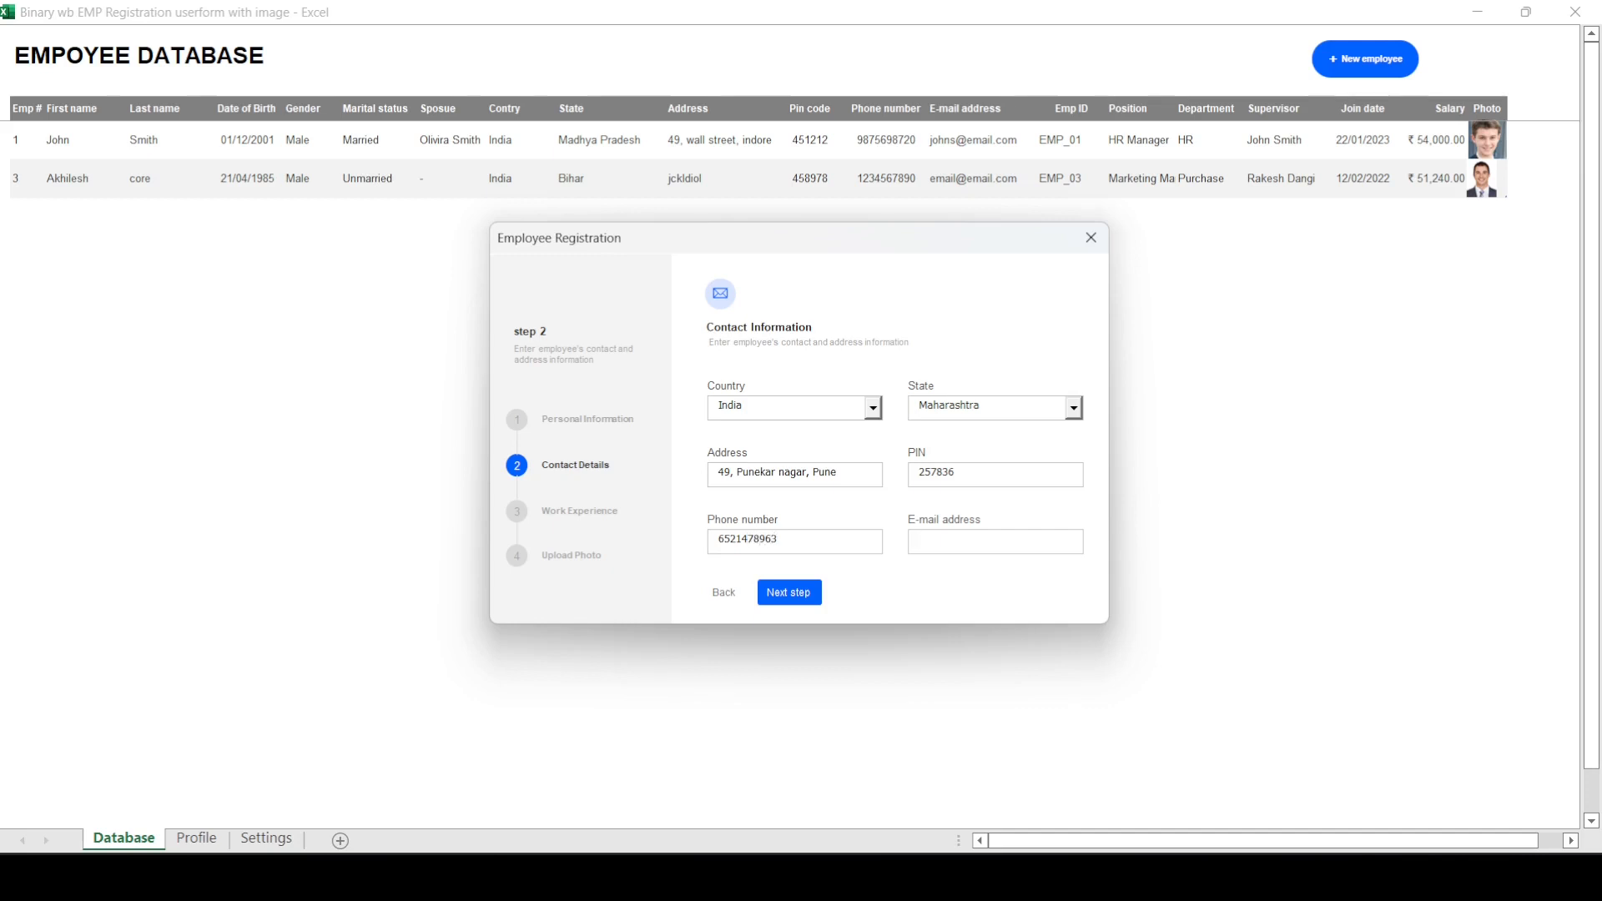
Step: Enter the employee's e-mail address, recheck the personal information page, and continue to the job information
left_click(722, 594)
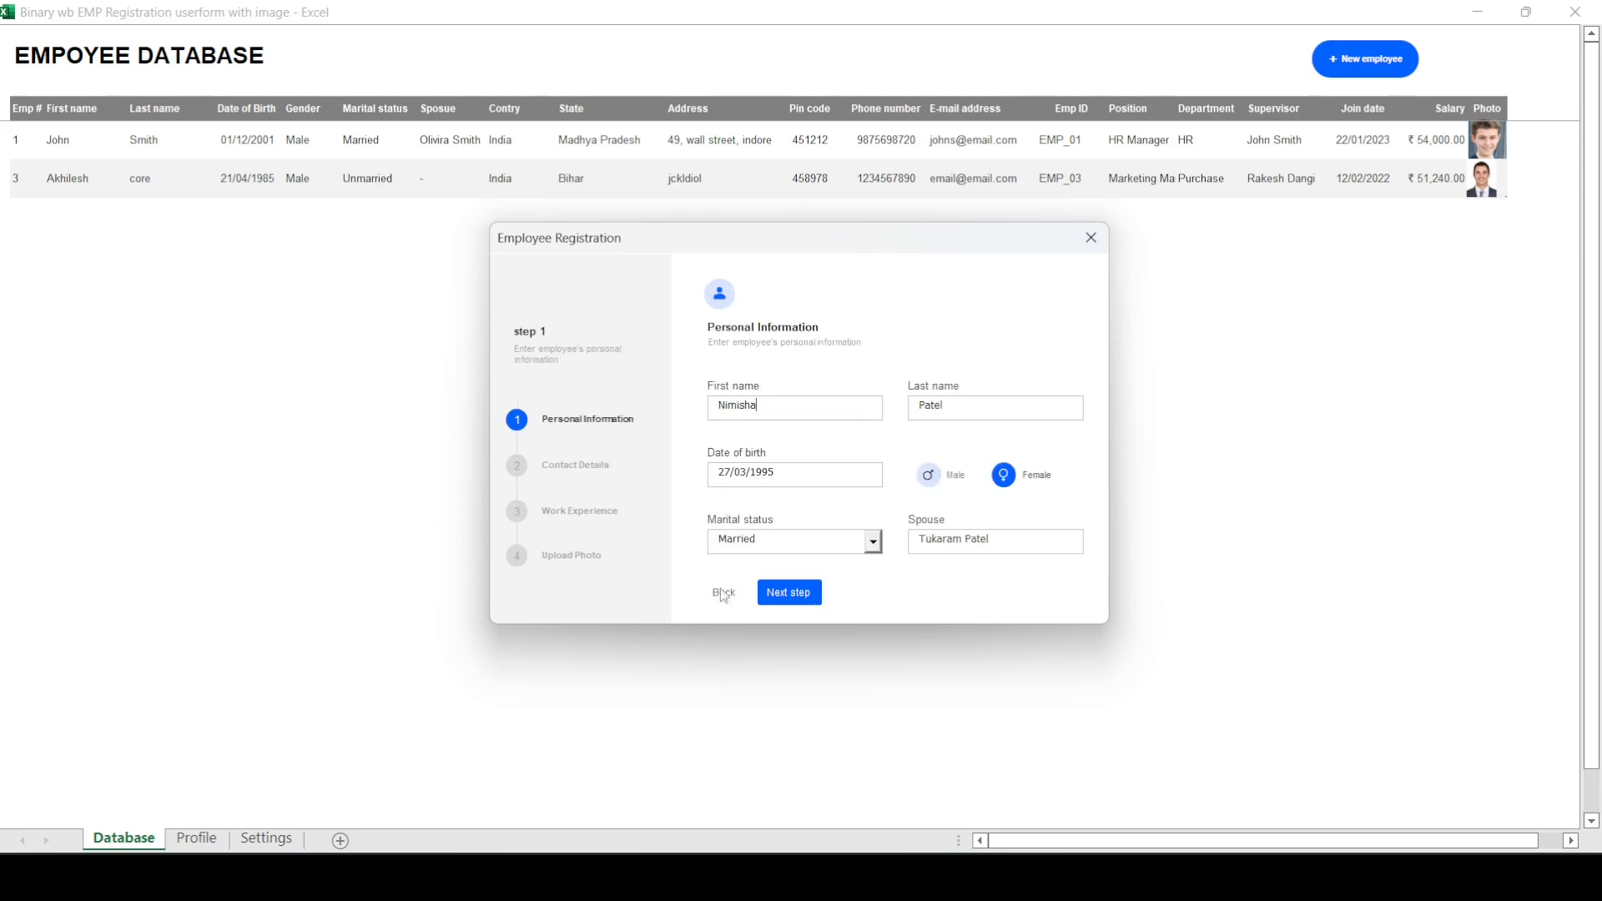
left_click(797, 603)
left_click(791, 597)
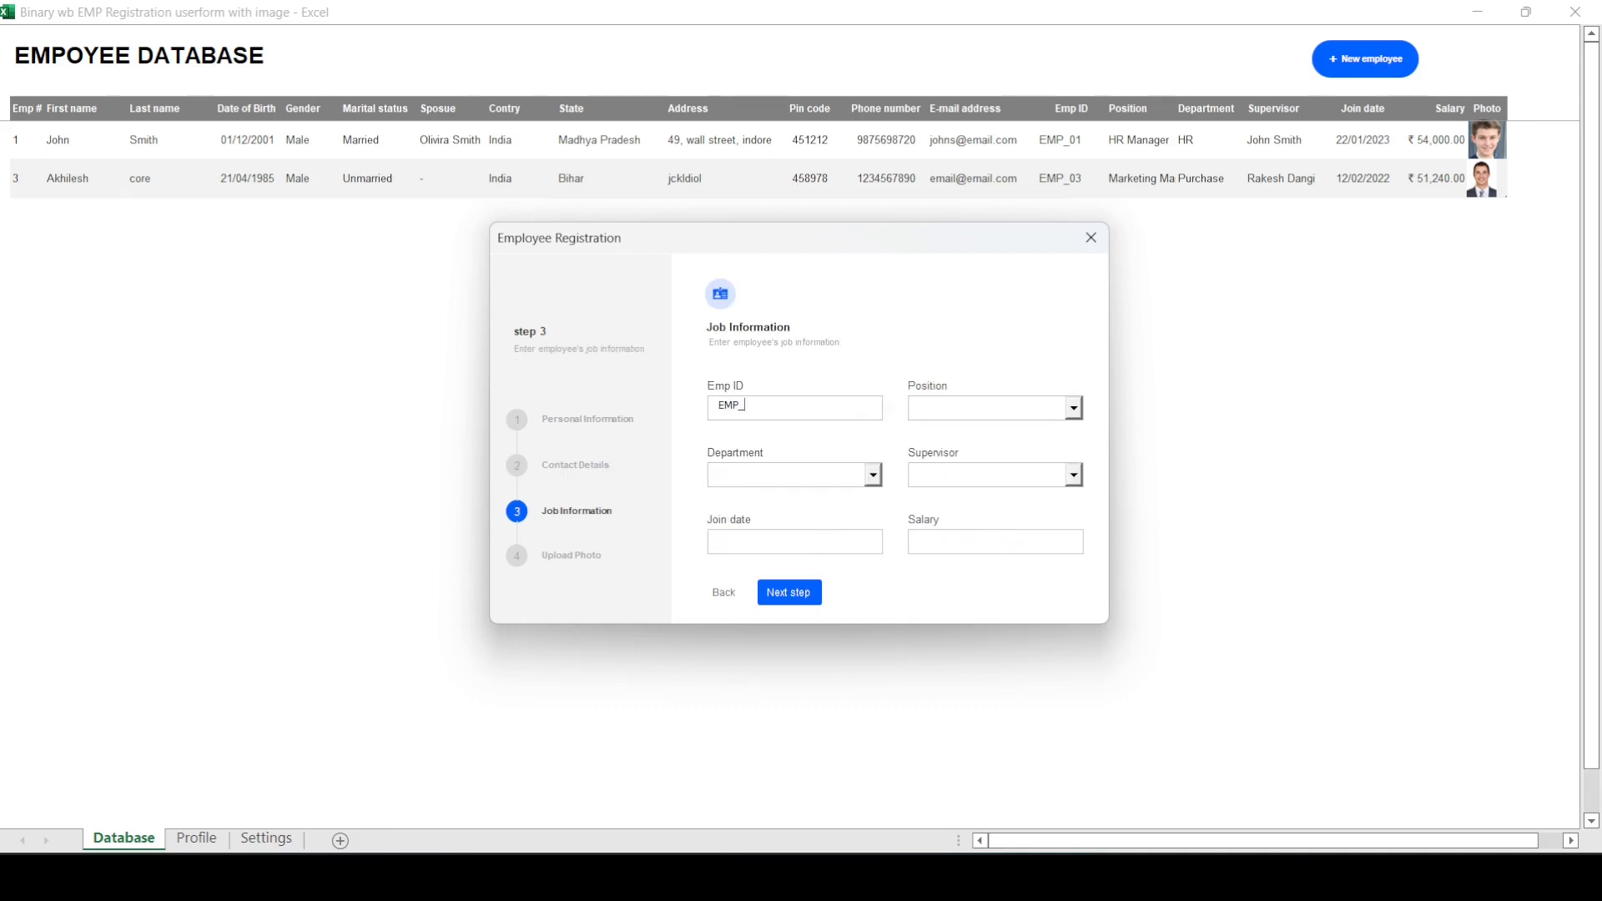
Step: Enter the employee ID and set the position to Bookkeeper
type("EMP_04")
key("Tab")
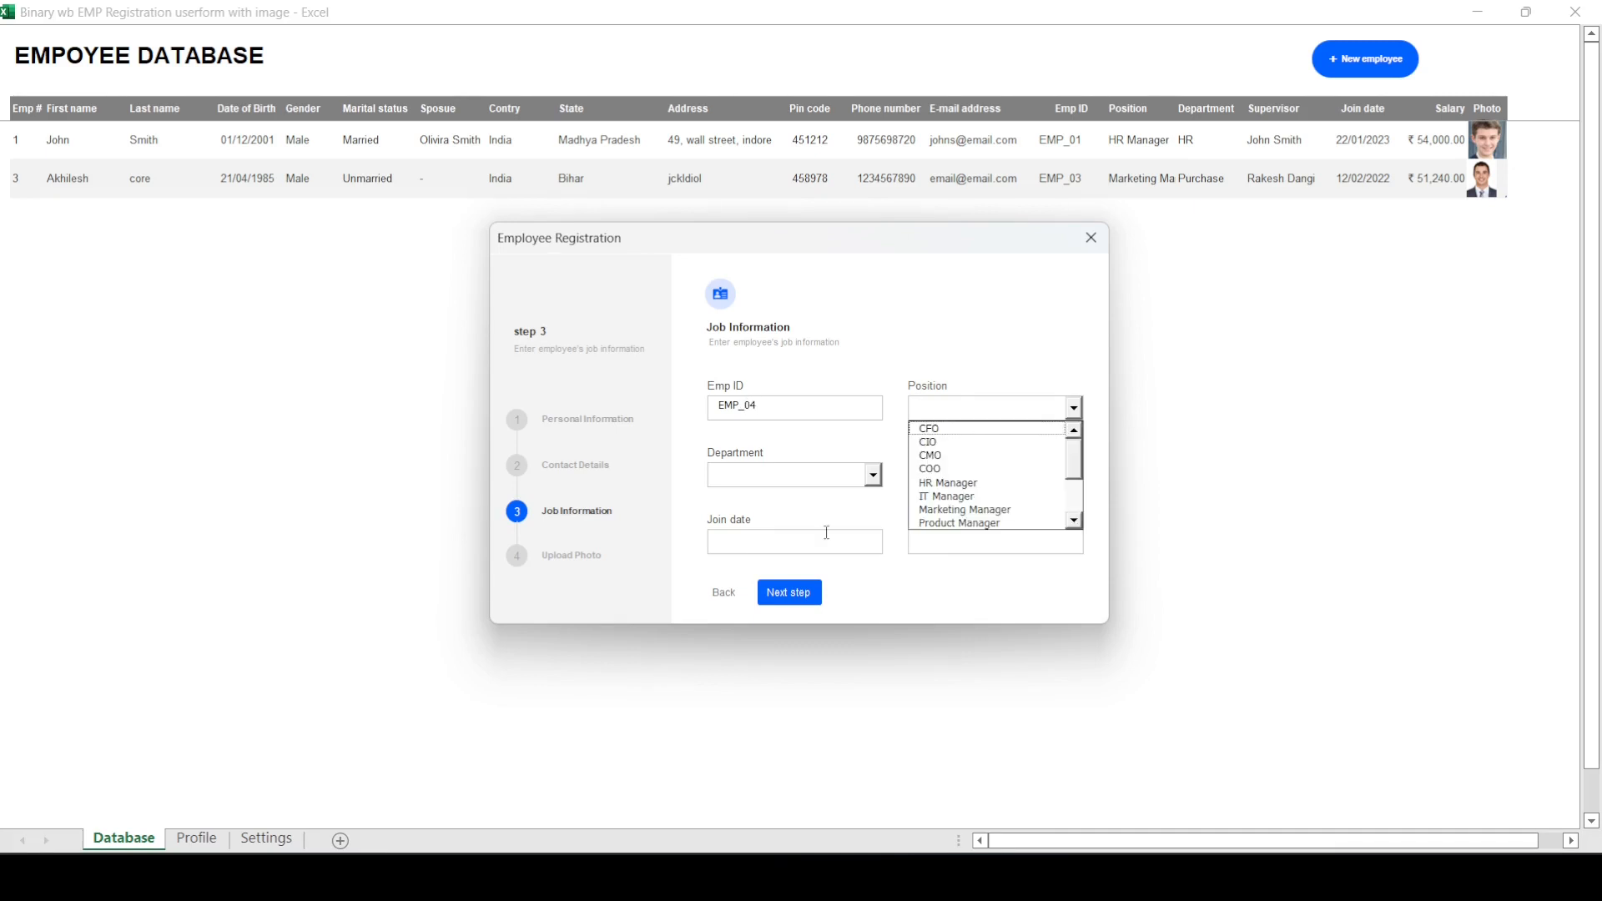
key("Down")
key("Down")
key("Down")
key("Down")
key("Down")
key("Down")
key("Down")
key("Down")
key("Down")
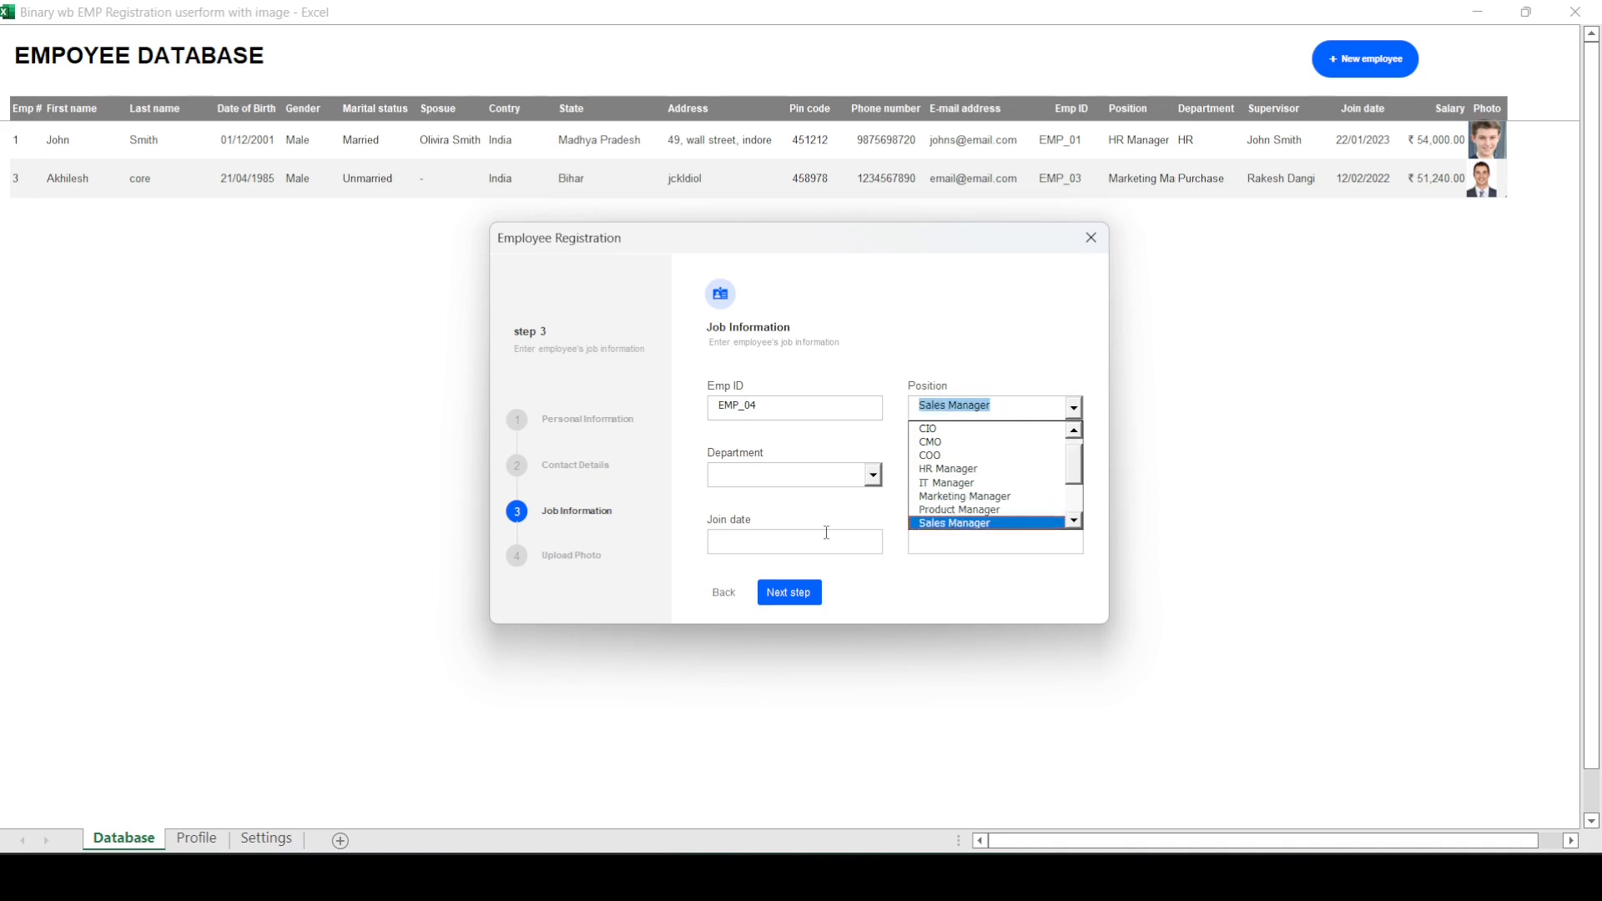
key("Down")
key("Down")
key("Down")
key("Down")
key("Down")
key("Up")
key("Up")
key("Up")
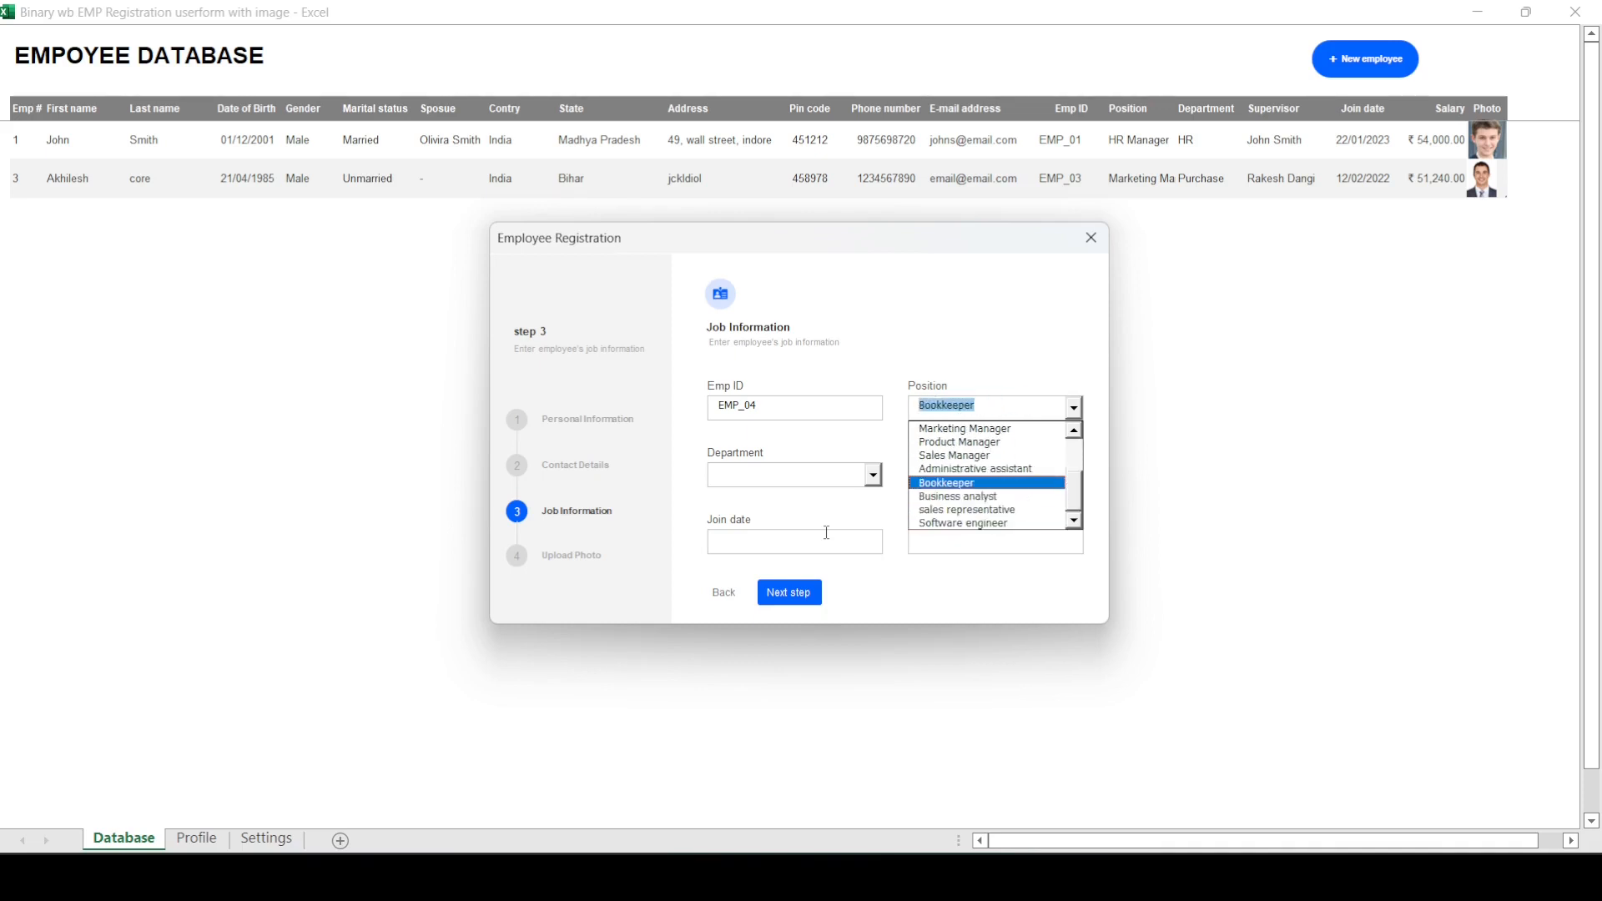
key("Tab")
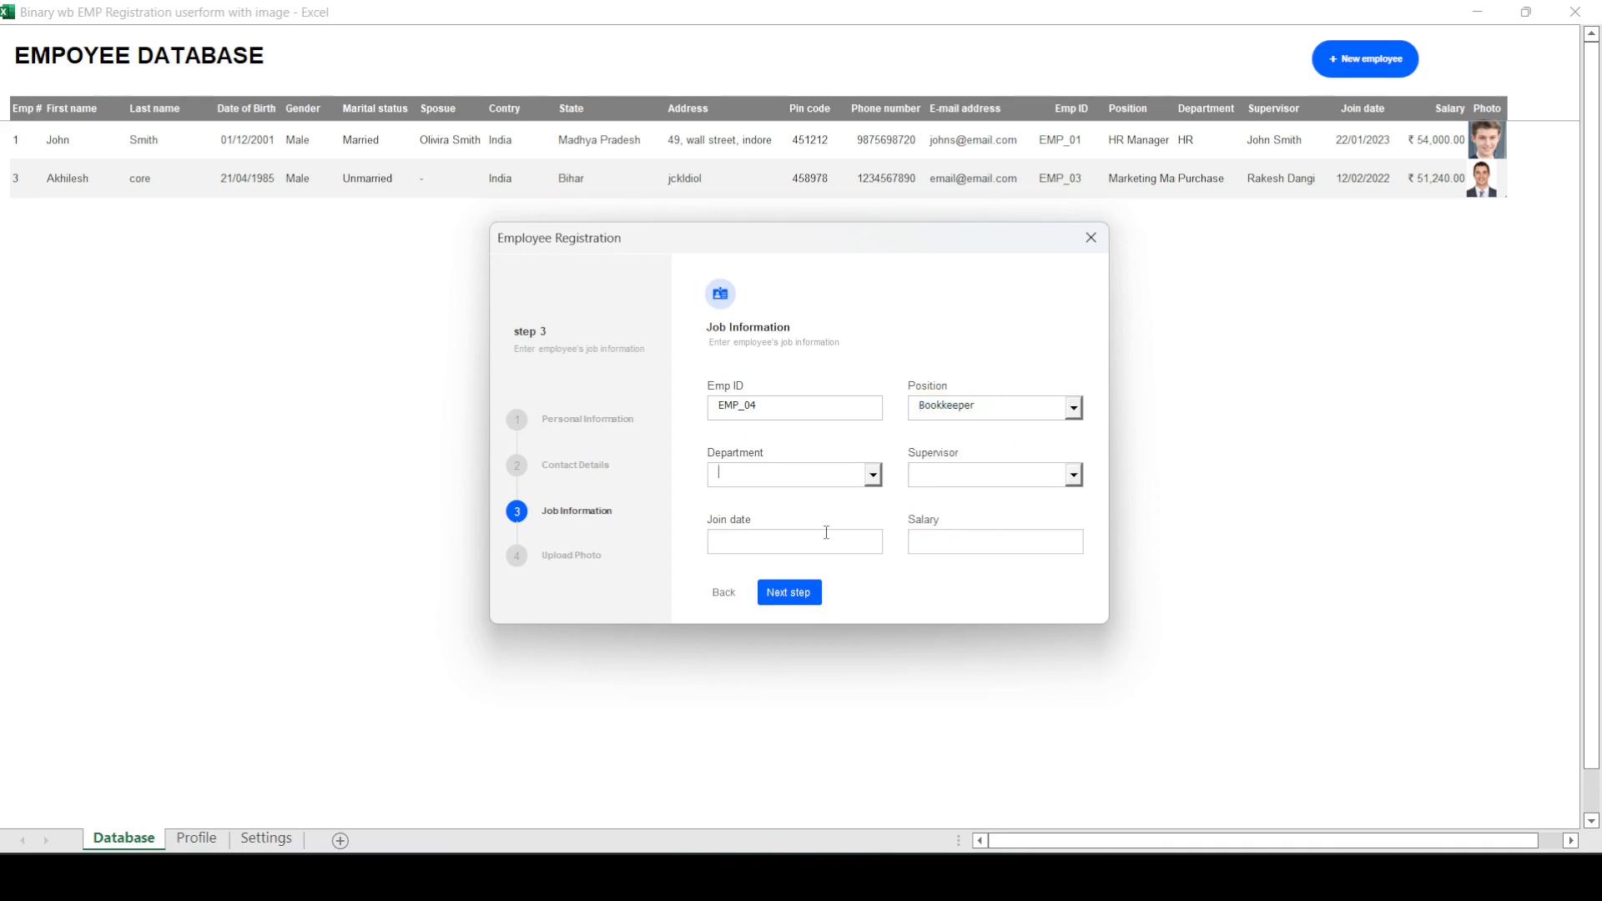
key("shift+Tab")
type("Bo")
key("Tab")
Step: Set the department to Finance and choose the second supervisor offered
type("Fin")
key("Tab")
key("alt+Down")
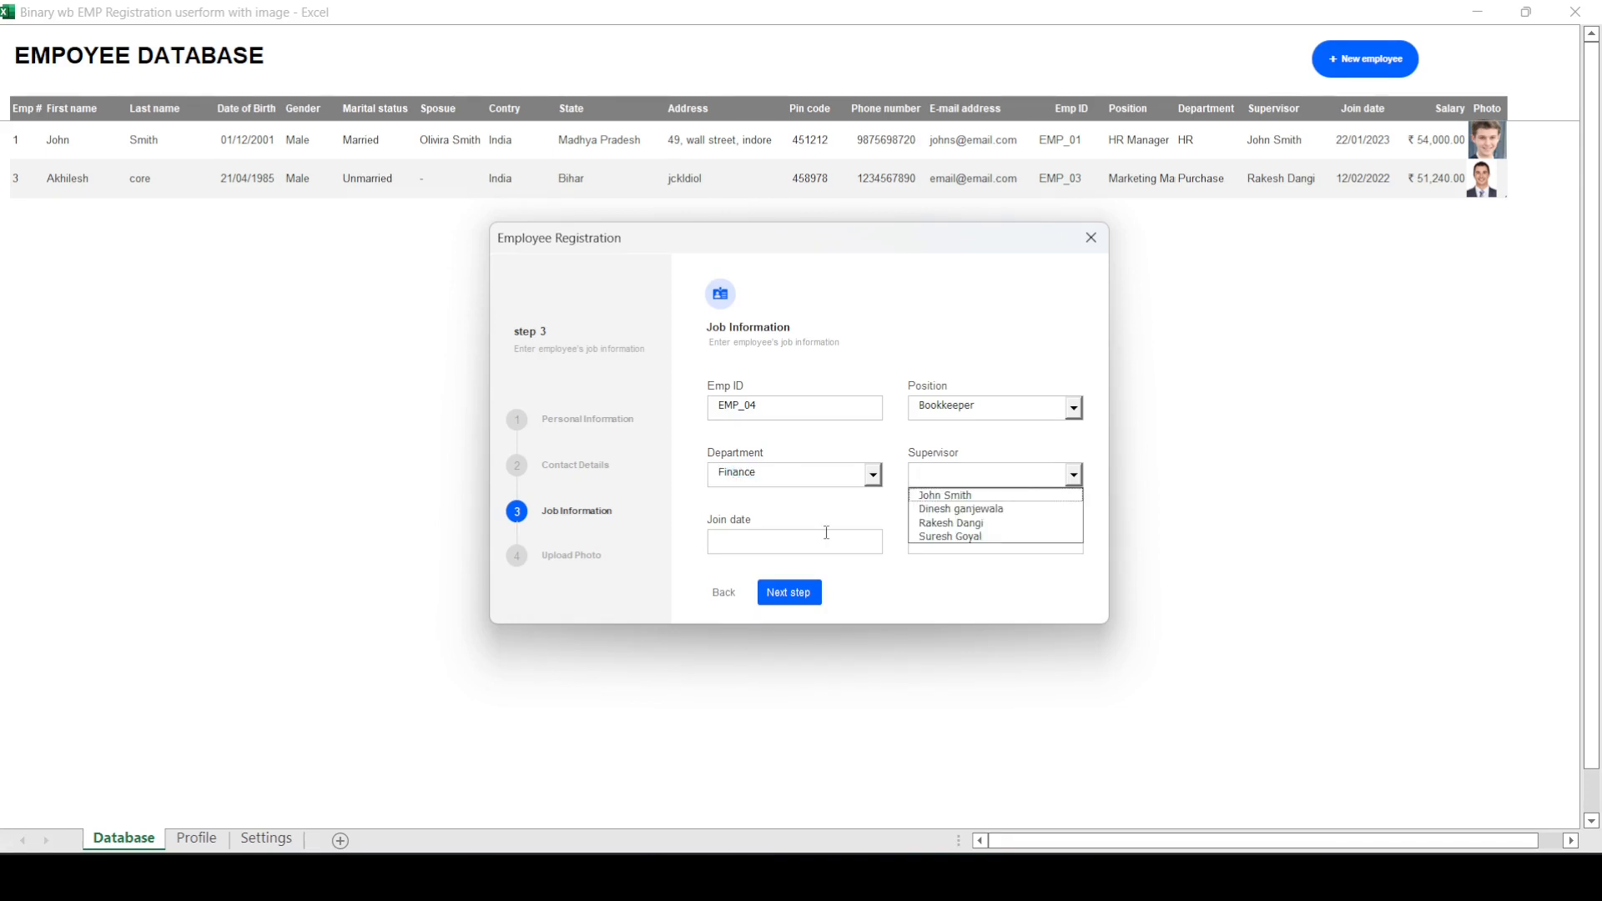
key("Down")
key("Tab")
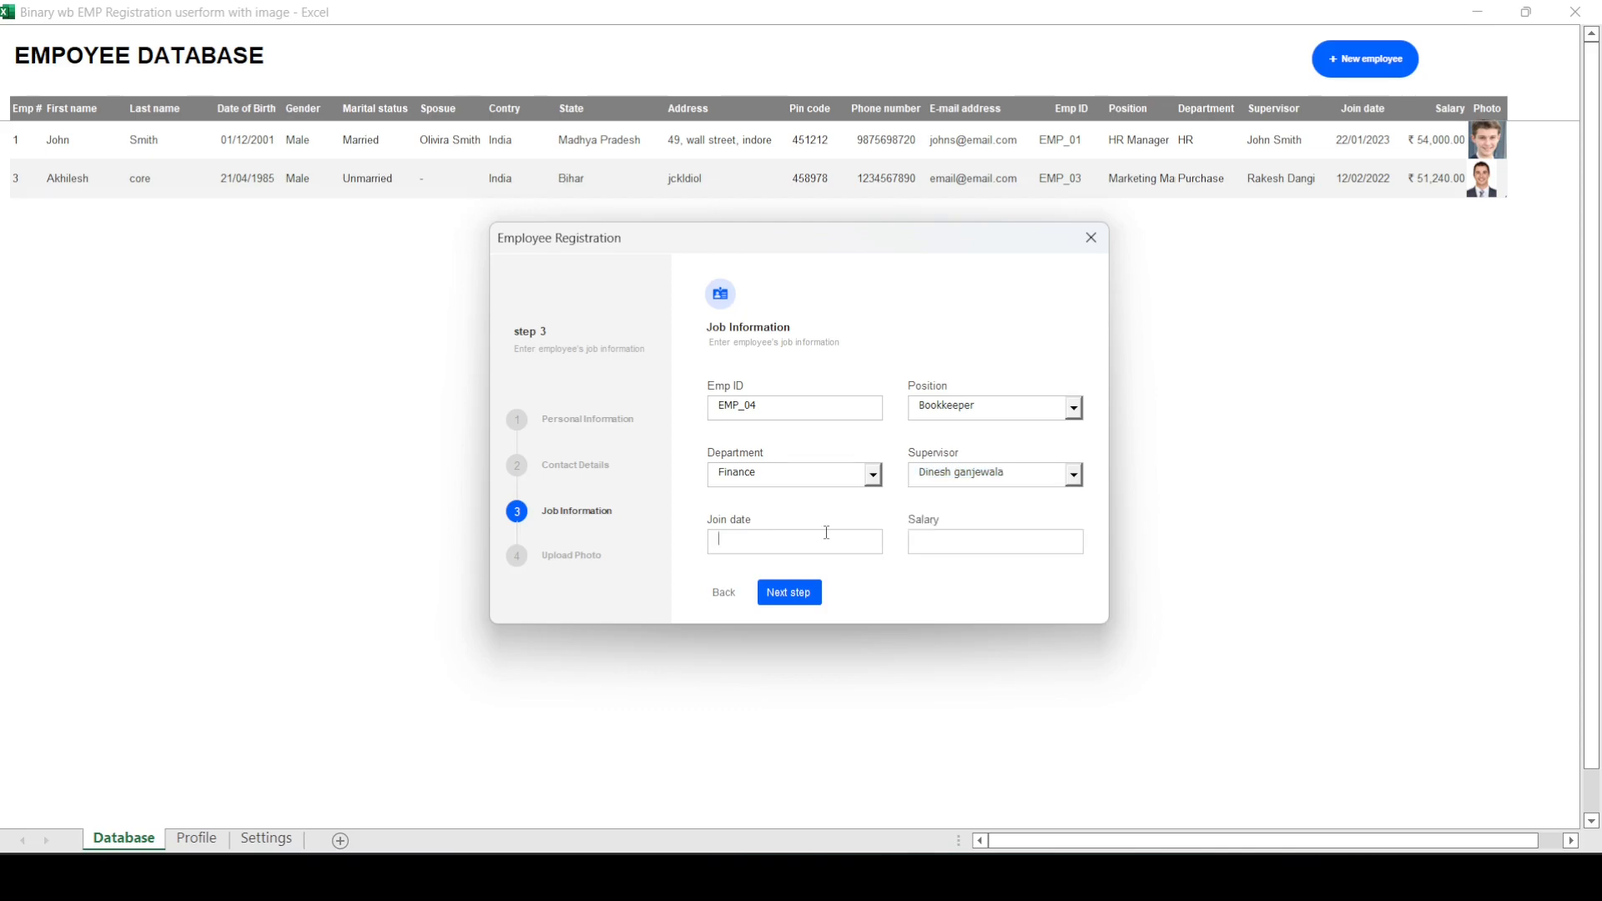
Step: Enter the join date 23/04/2023 and a salary of 54000, and continue to the photo upload
type("2")
type("3/04/2023")
type("54")
type("000")
left_click(791, 594)
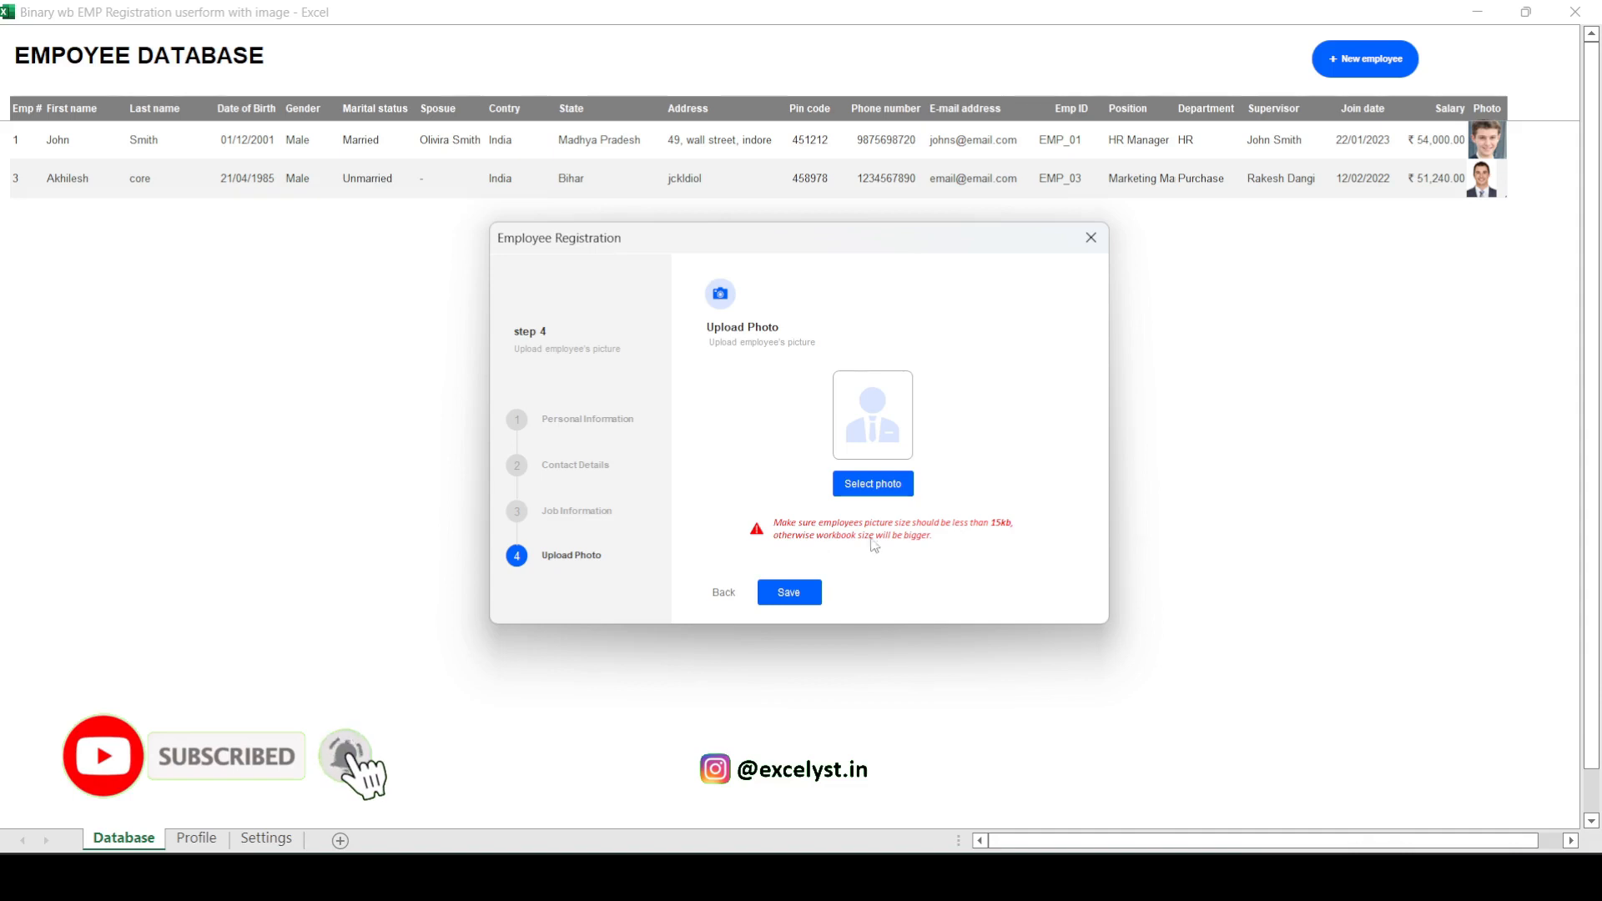
left_click(894, 489)
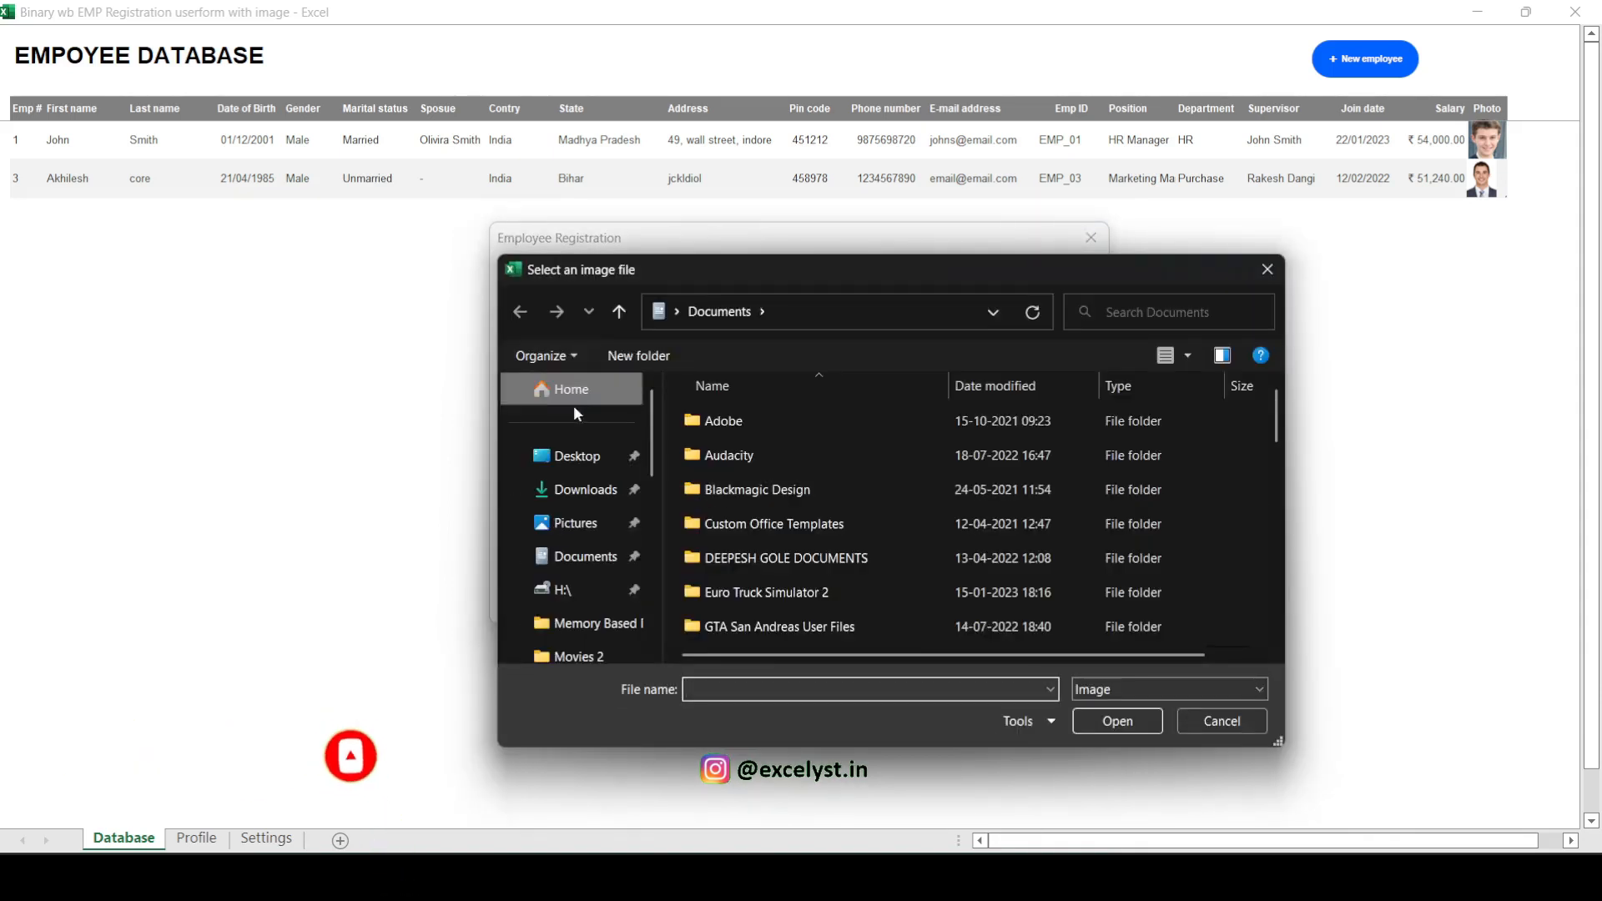
left_click(586, 493)
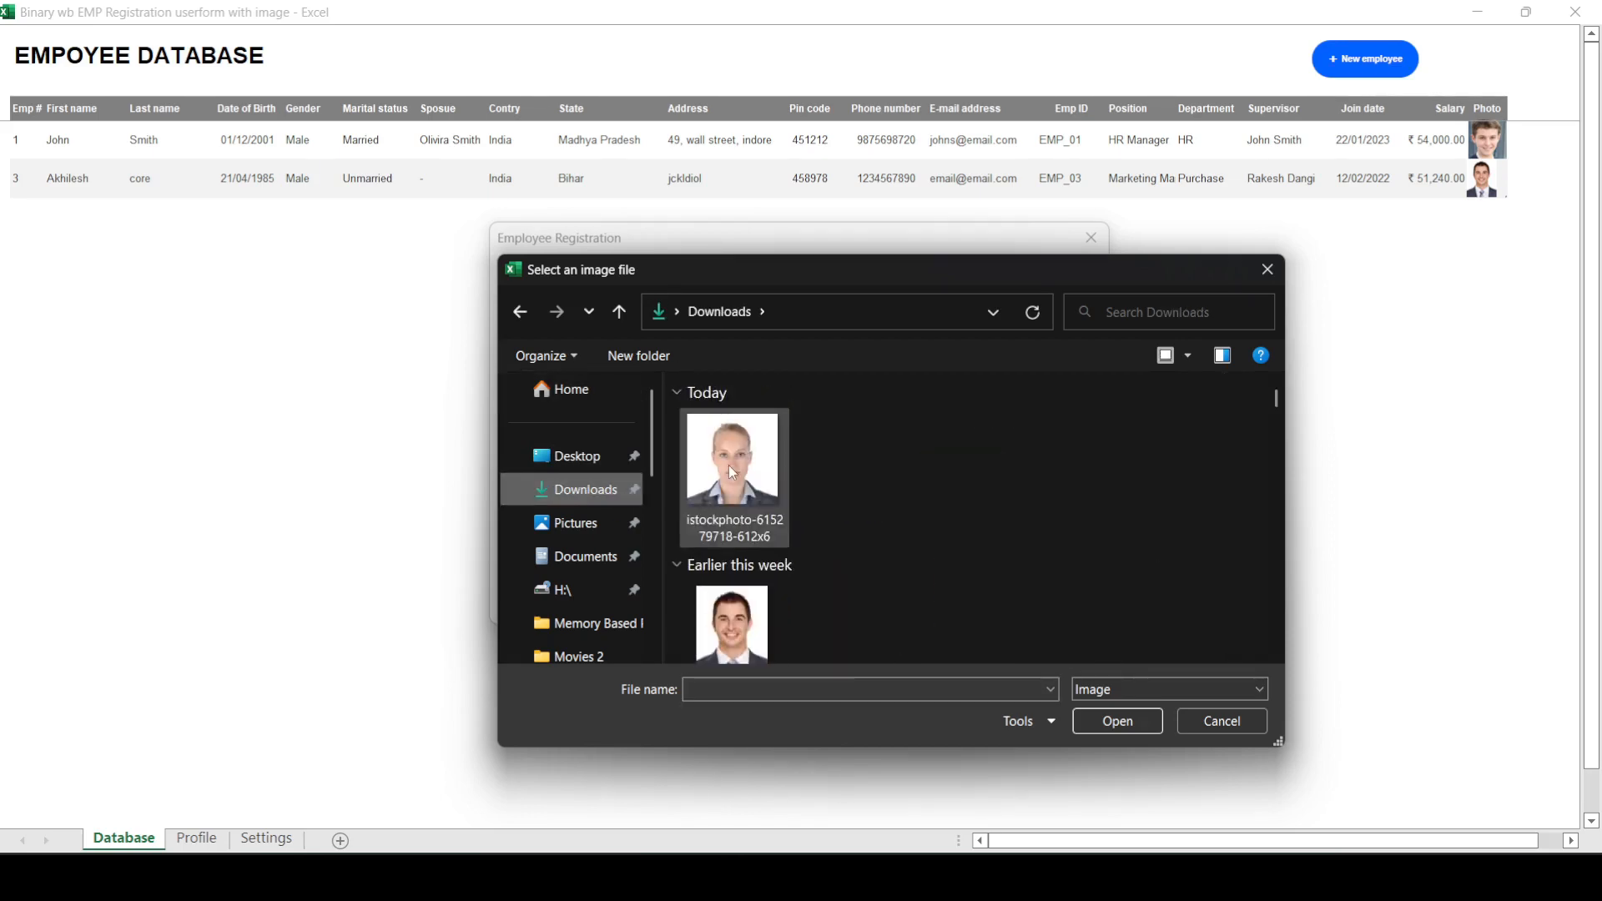
left_click(729, 464)
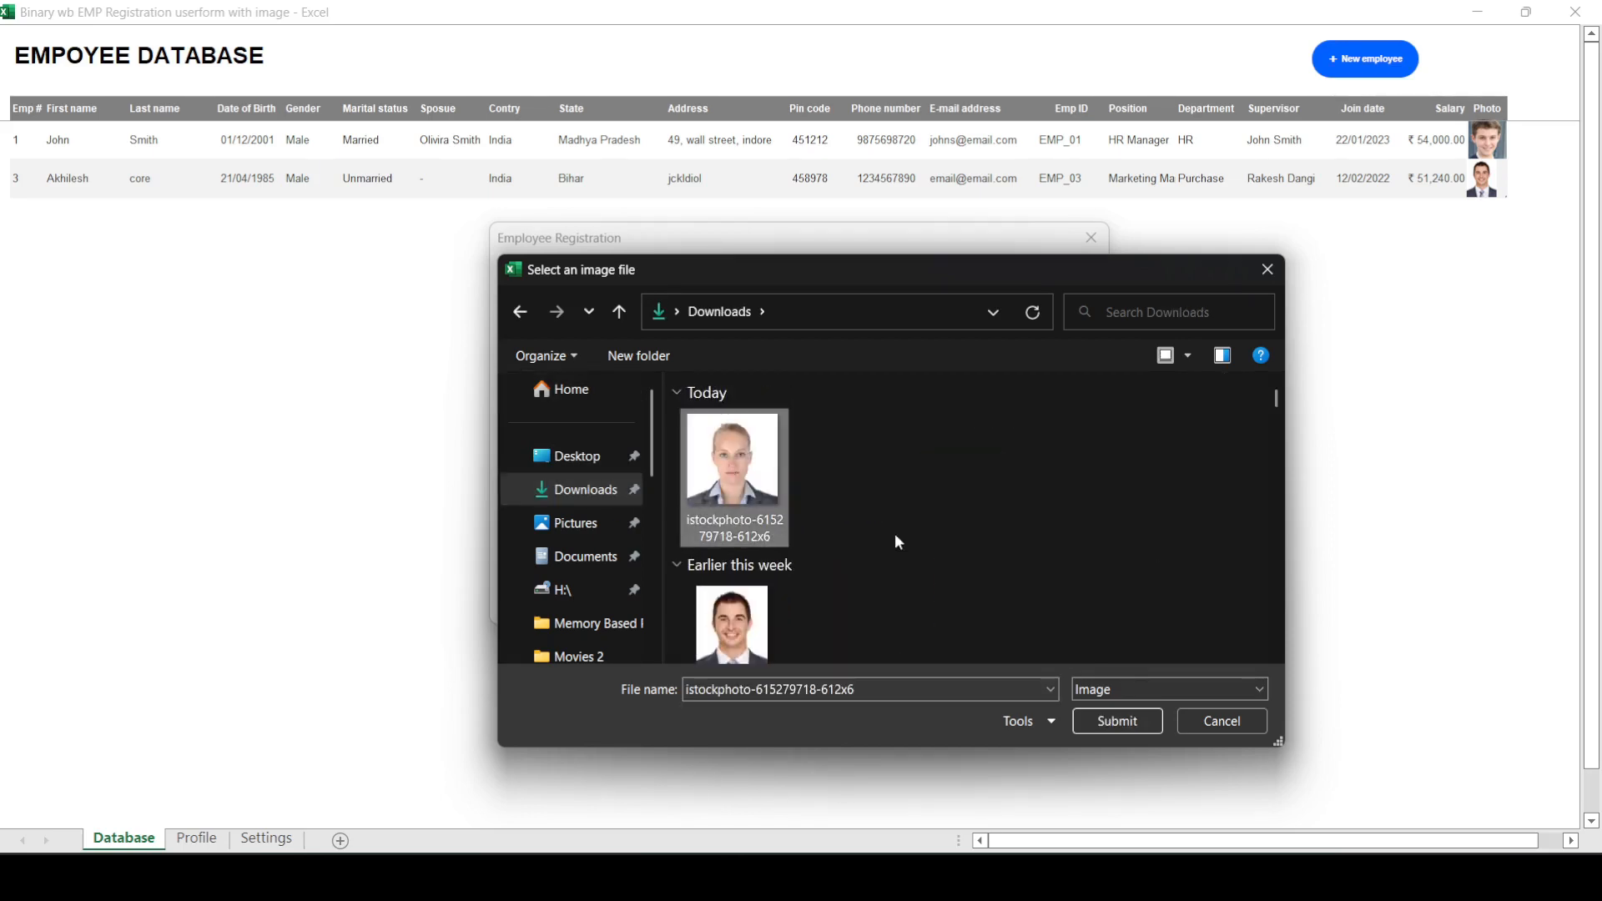
left_click(1109, 722)
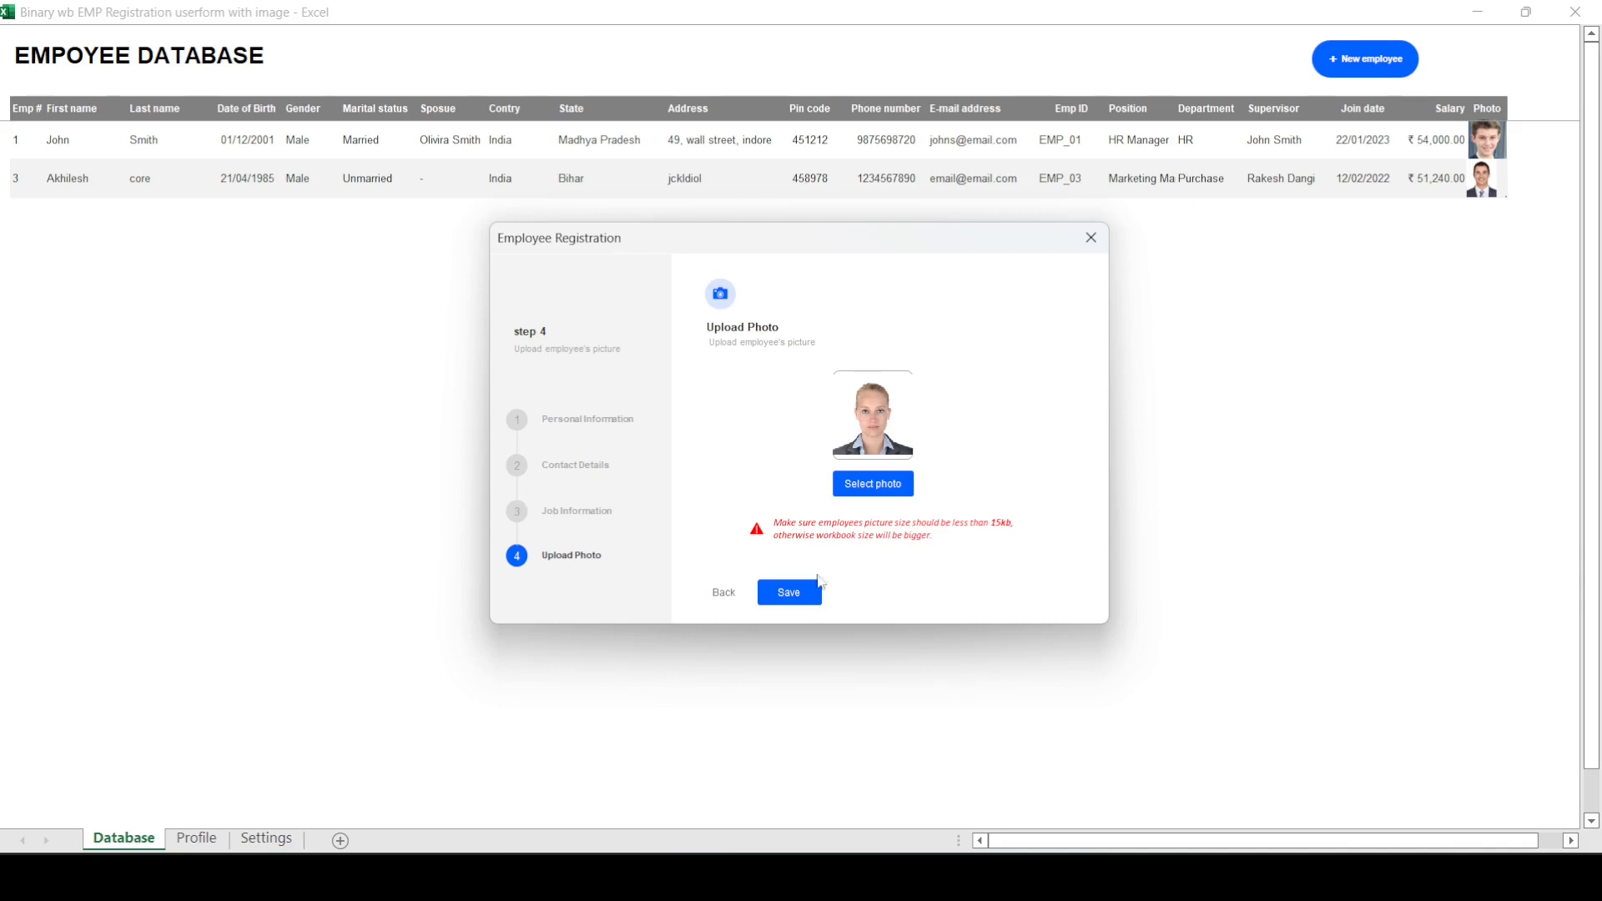
left_click(797, 597)
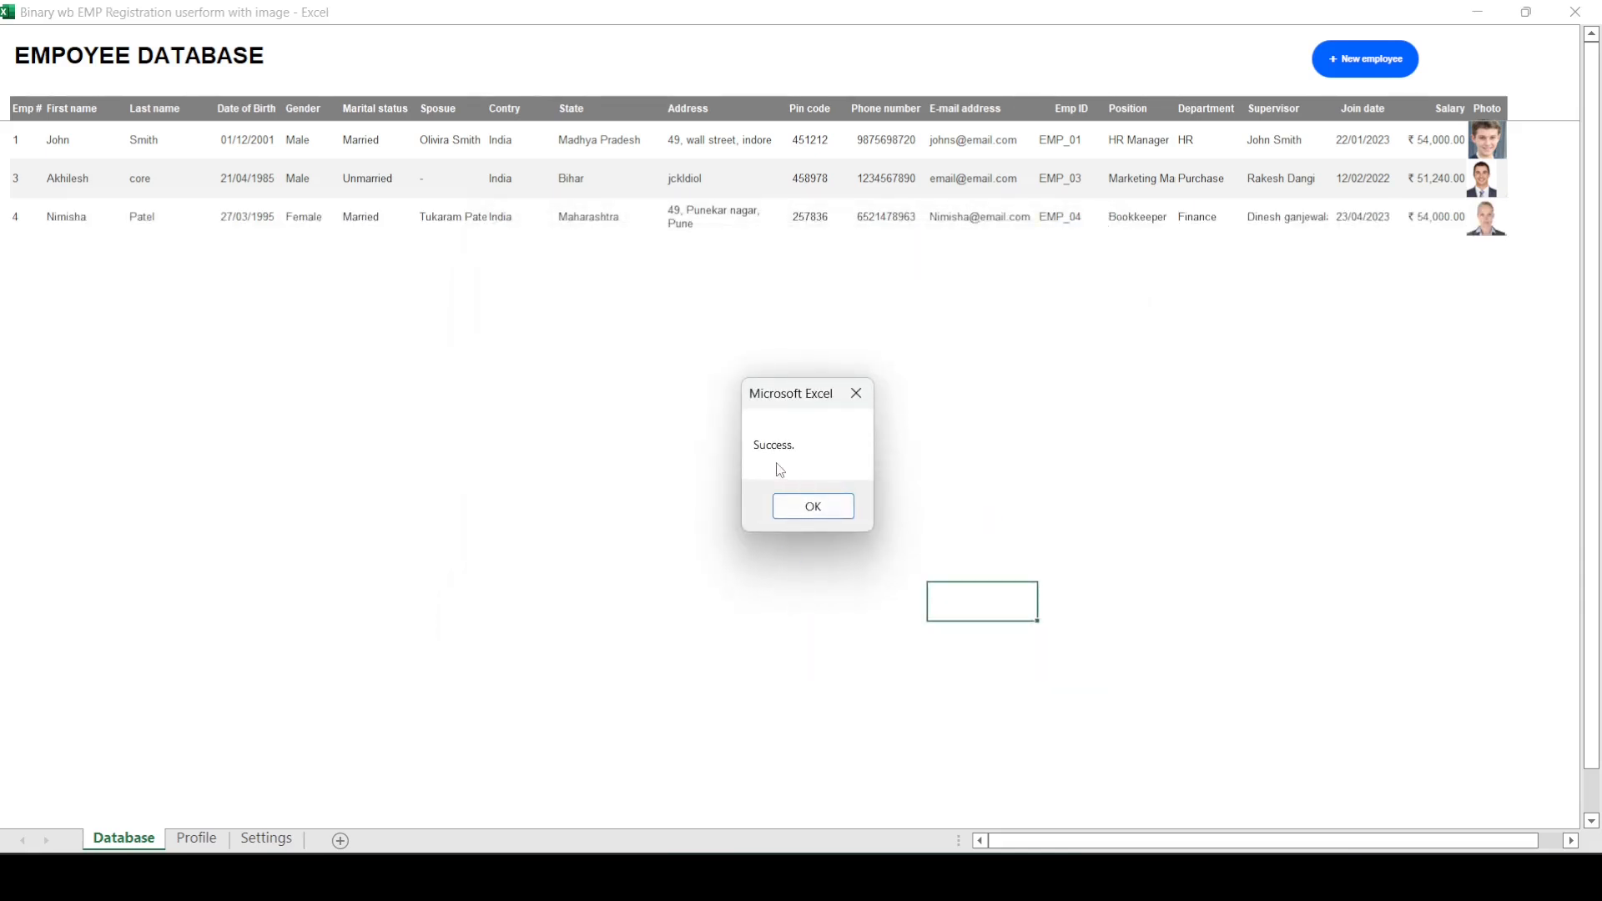
left_click(810, 509)
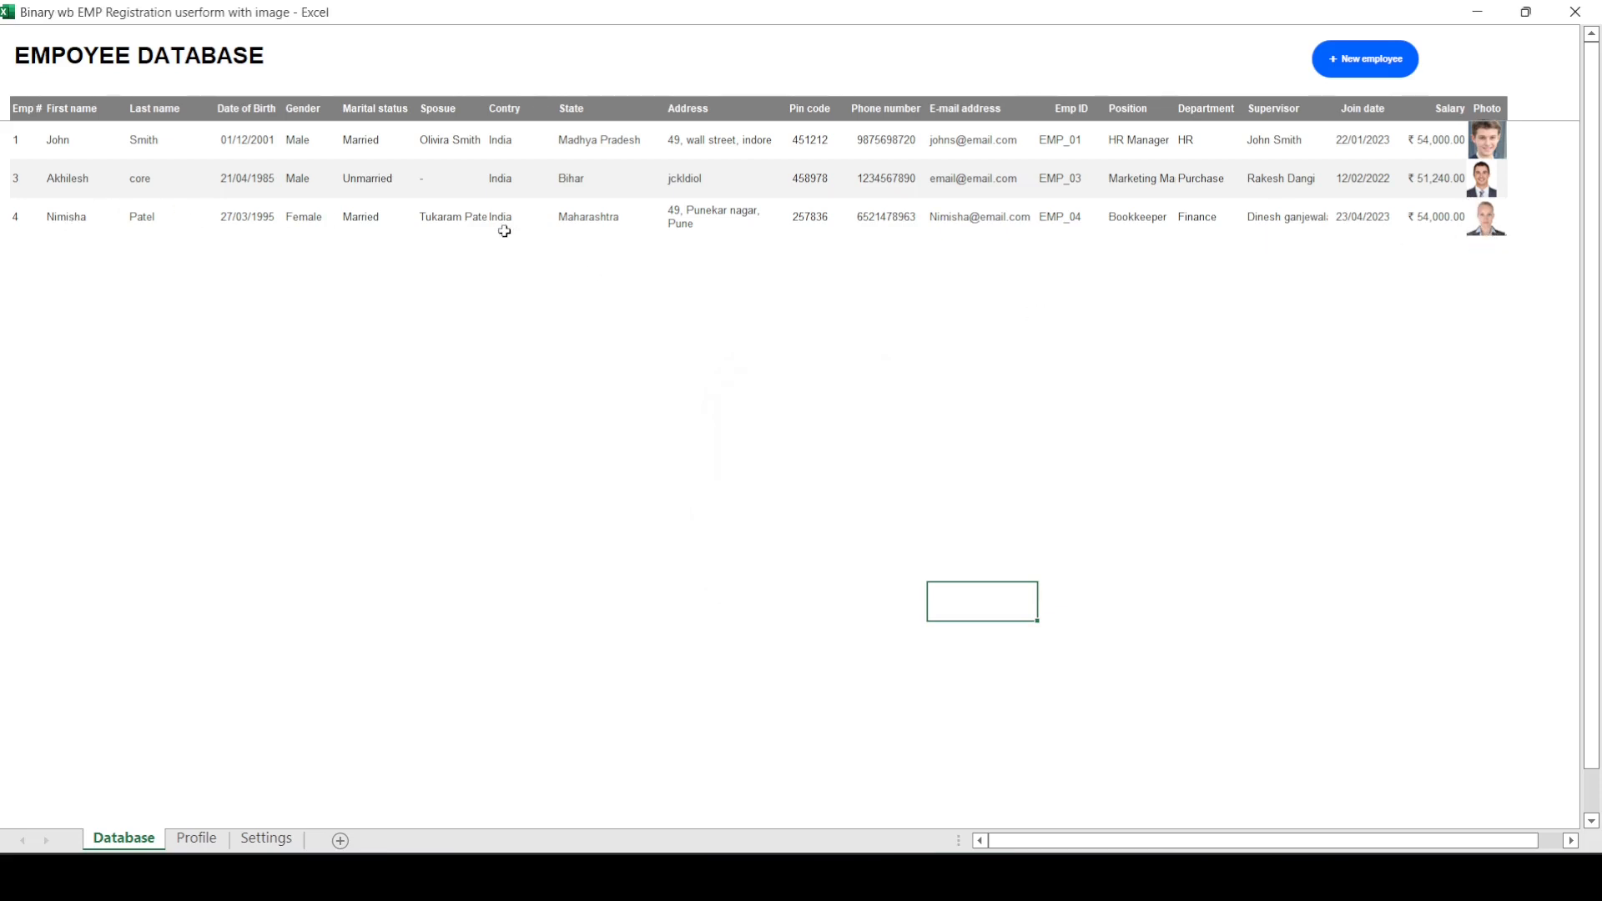
left_click(1250, 330)
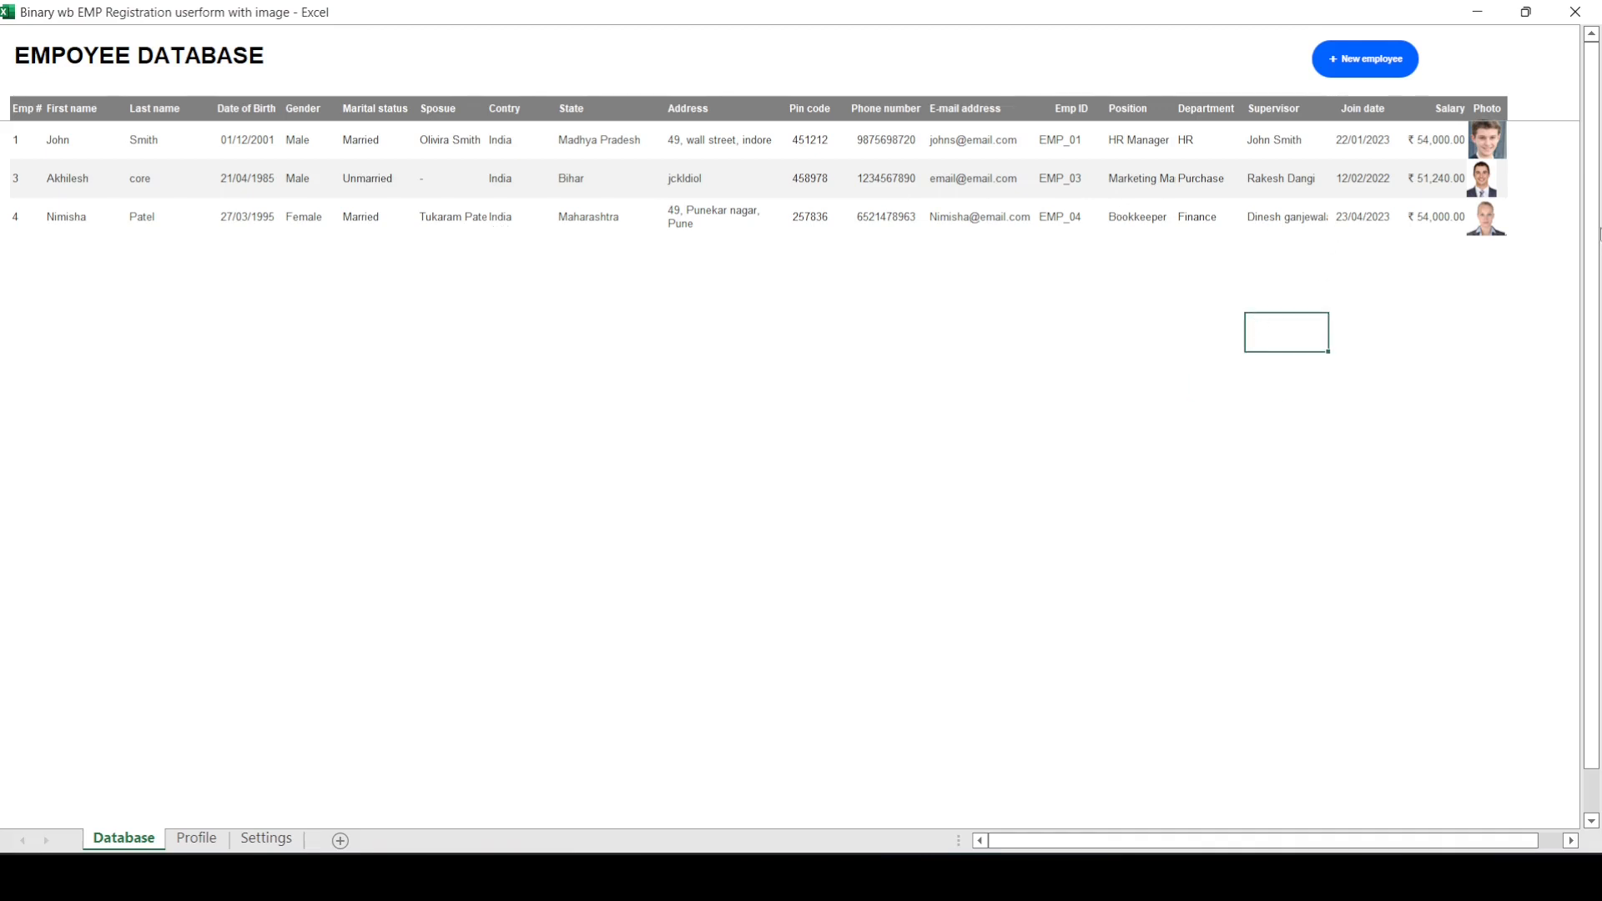
left_click(1486, 218)
left_click(1255, 423)
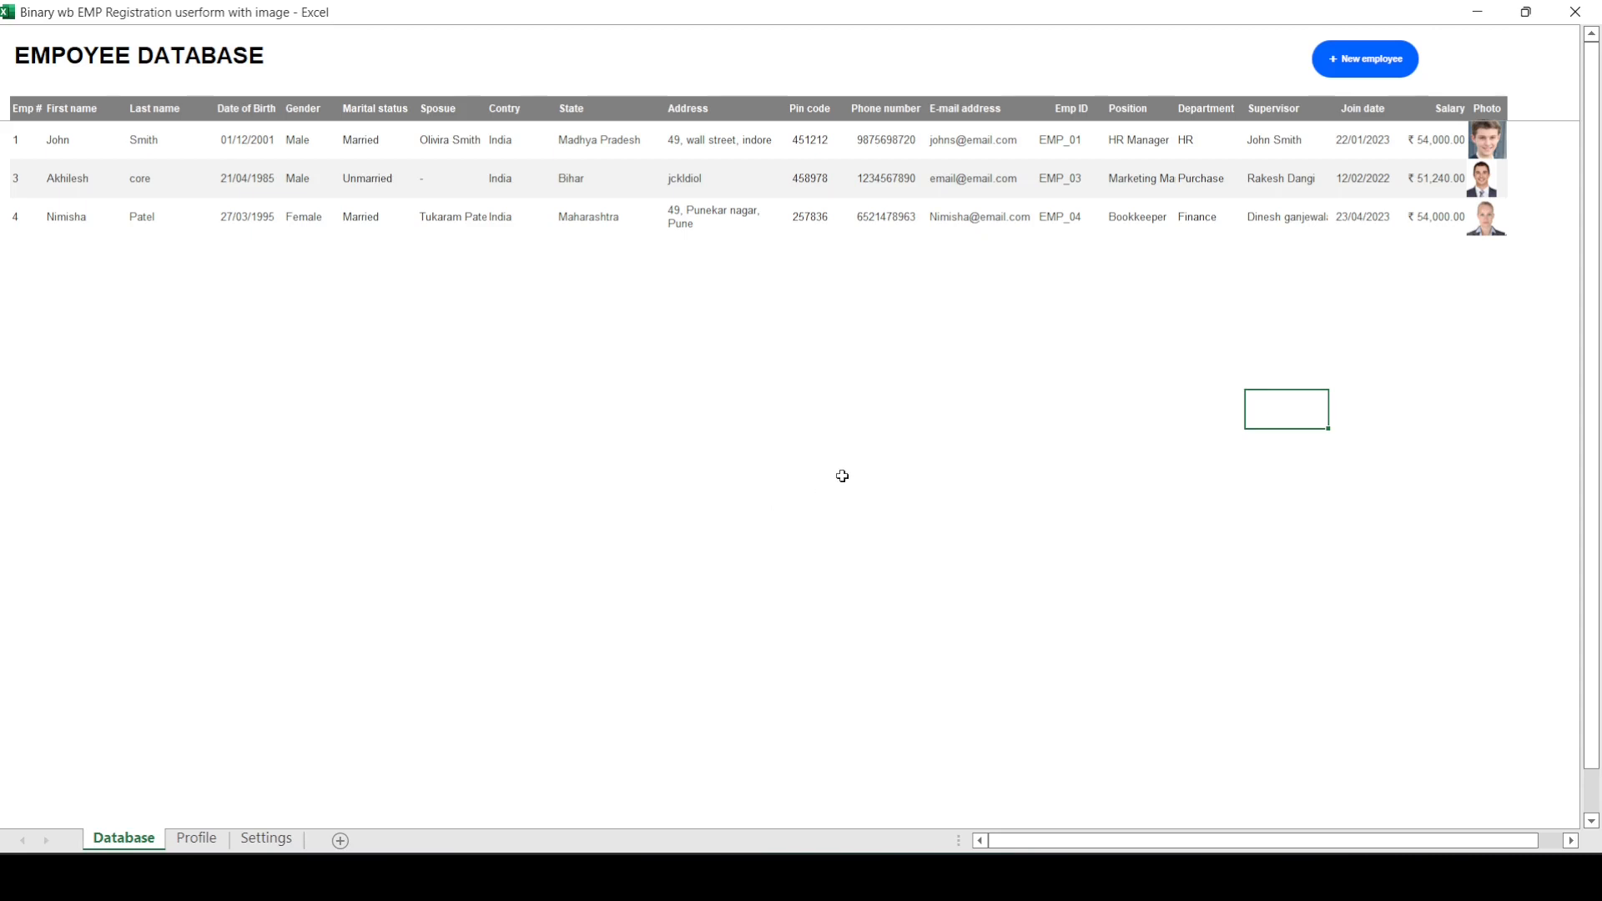
Step: Look up the newly added employee on the Profile sheet by their employee ID
left_click(200, 838)
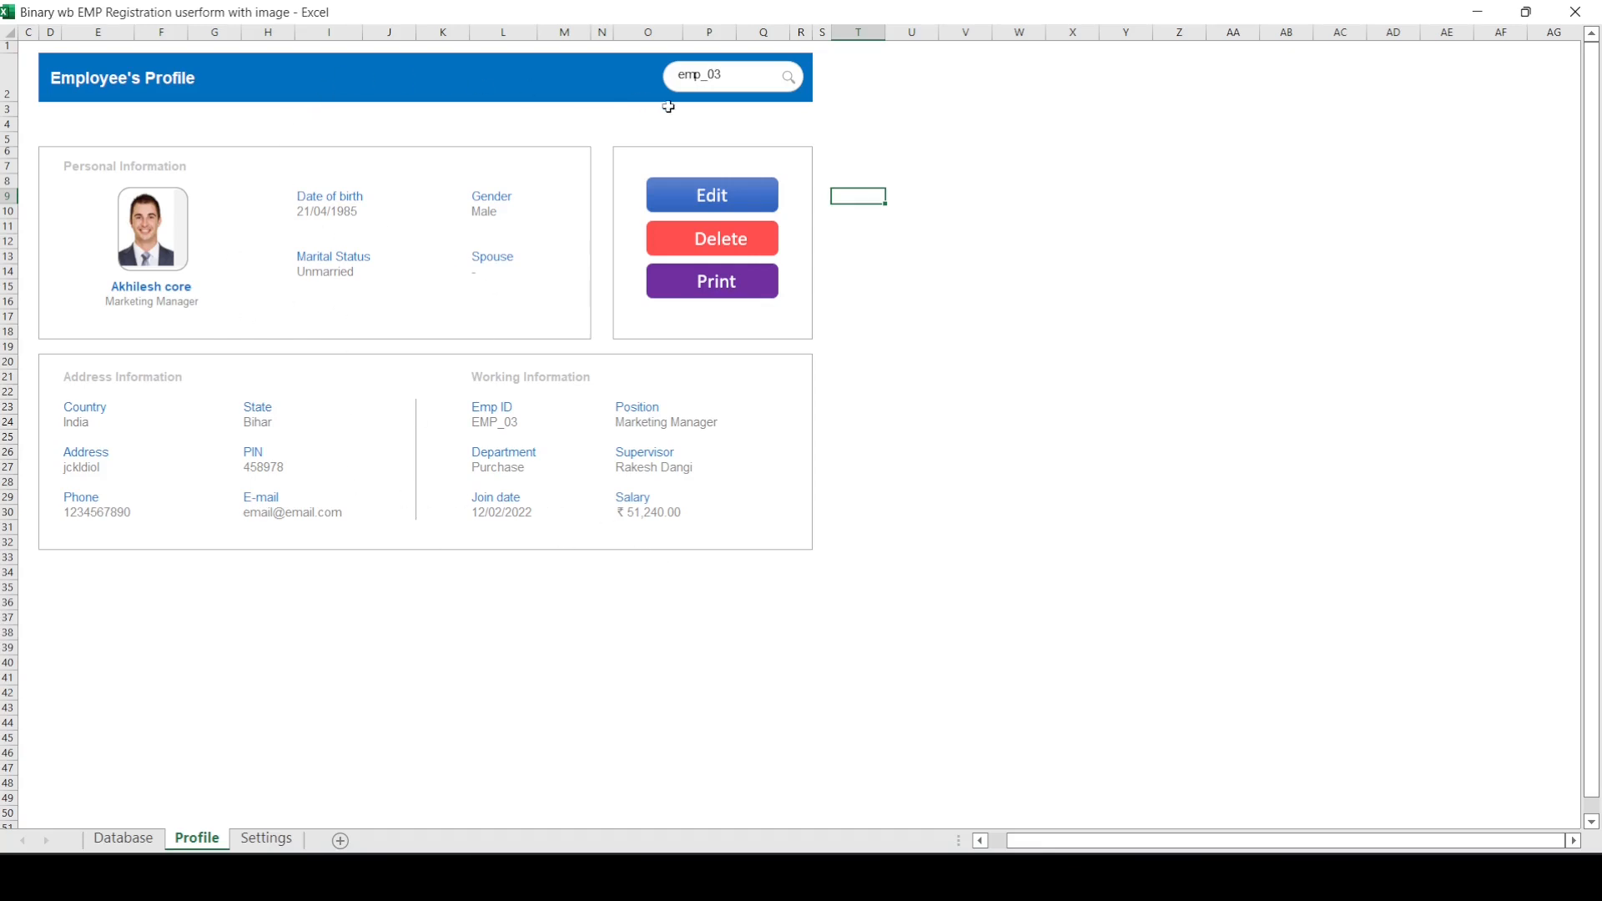
left_click(733, 81)
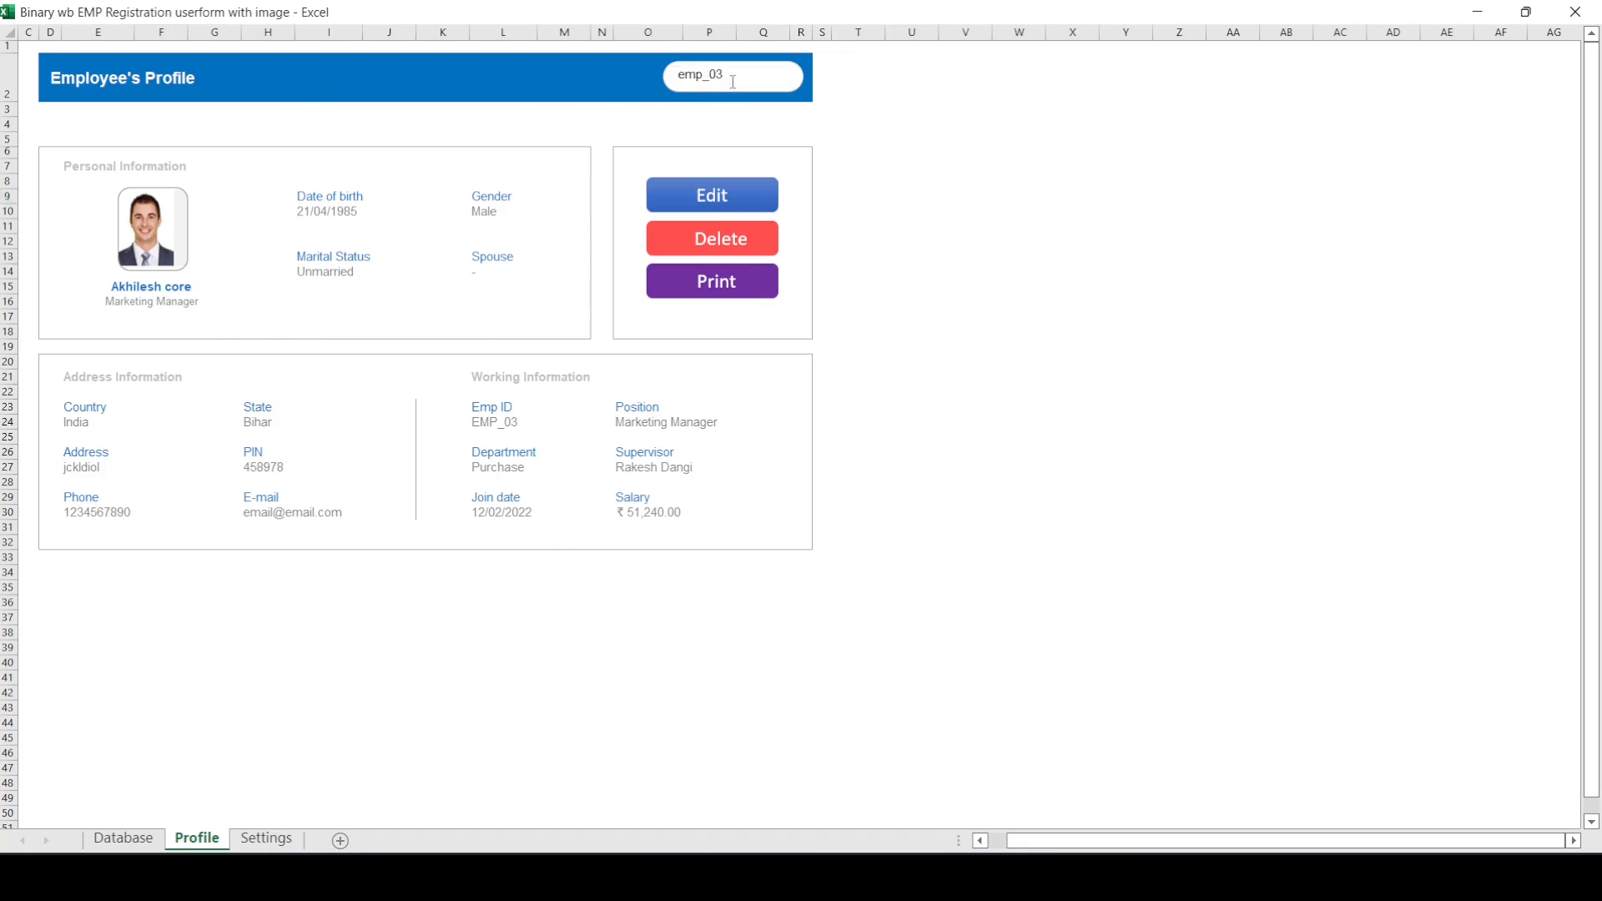
key("BackSpace")
key("BackSpace")
key("BackSpace")
key("BackSpace")
key("BackSpace")
type("emp_04")
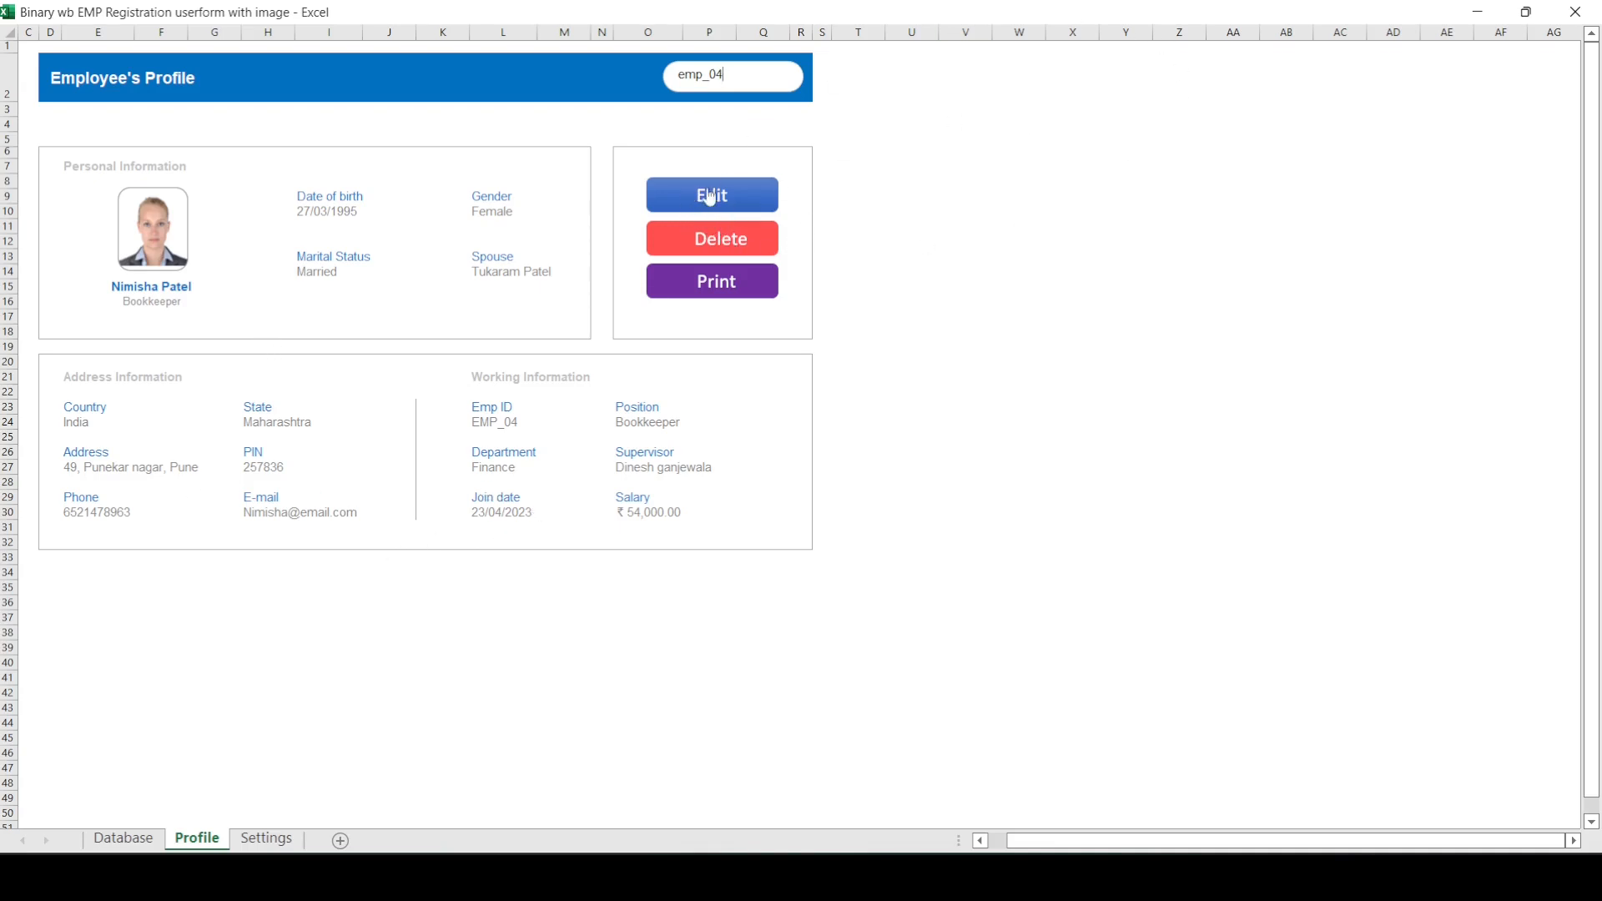
Step: Open the displayed employee's record for editing and review its form pages, returning to the personal information
left_click(739, 197)
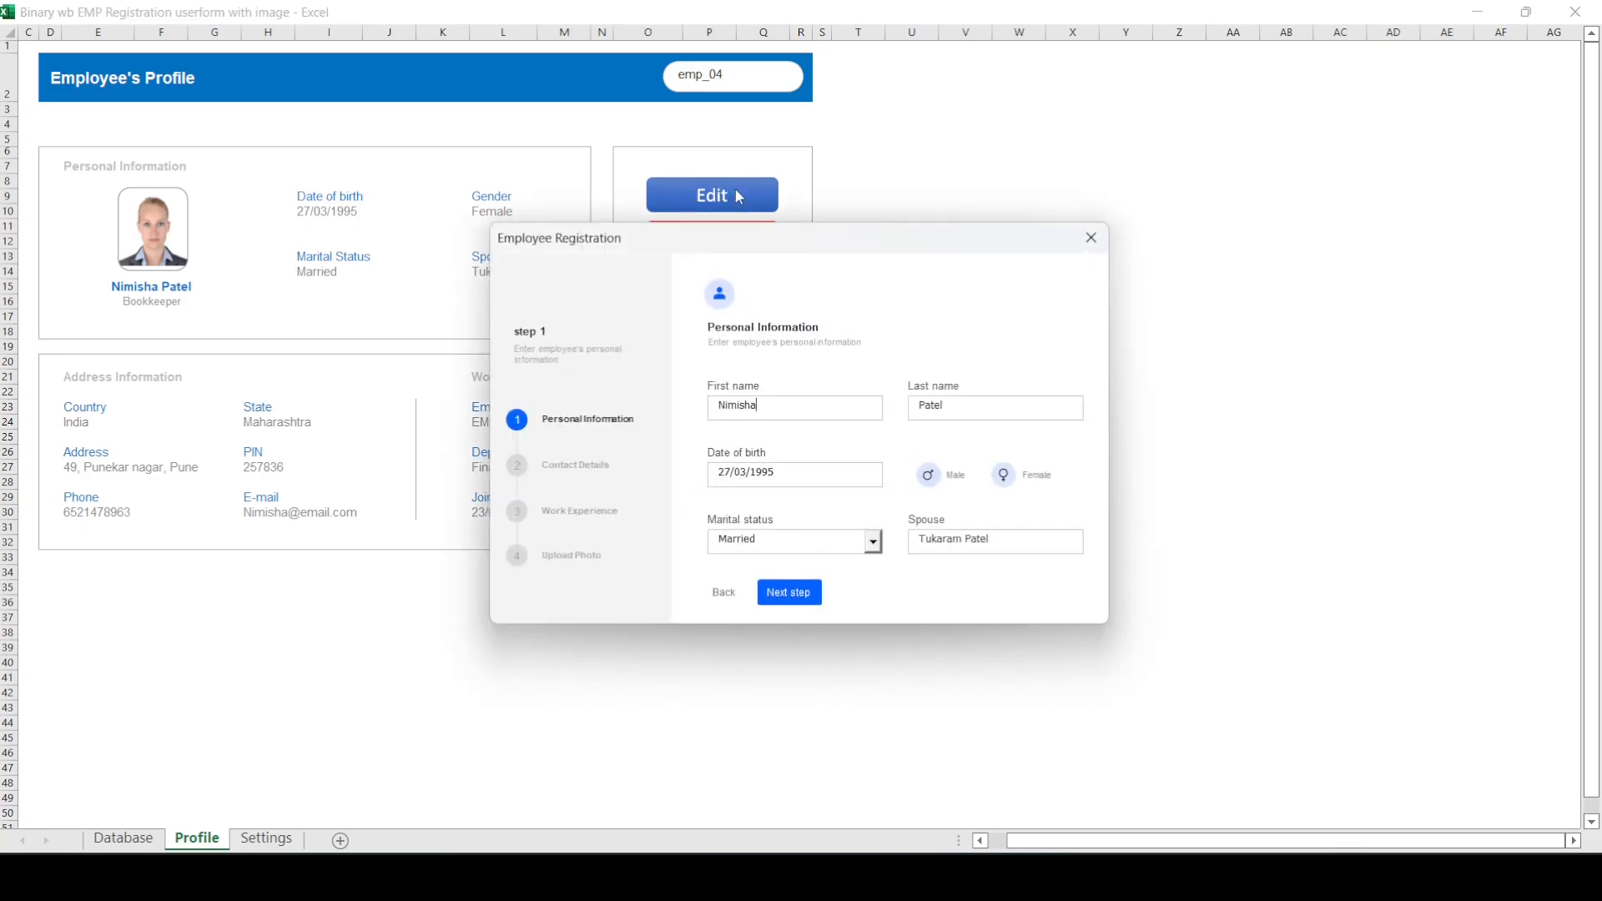
left_click(789, 593)
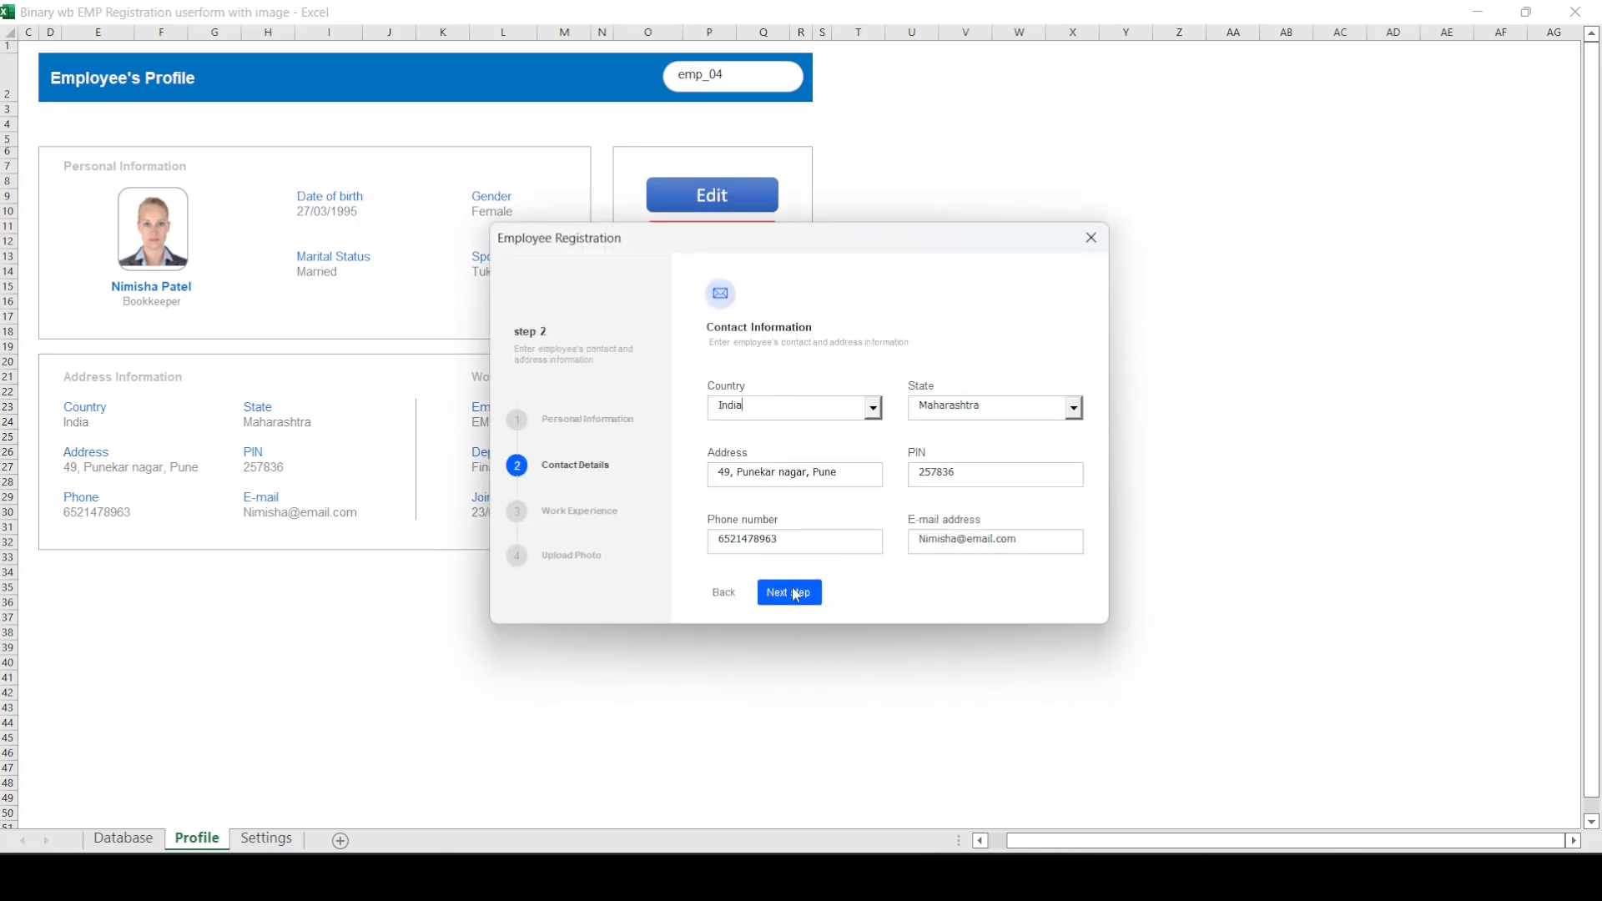
left_click(789, 593)
left_click(790, 593)
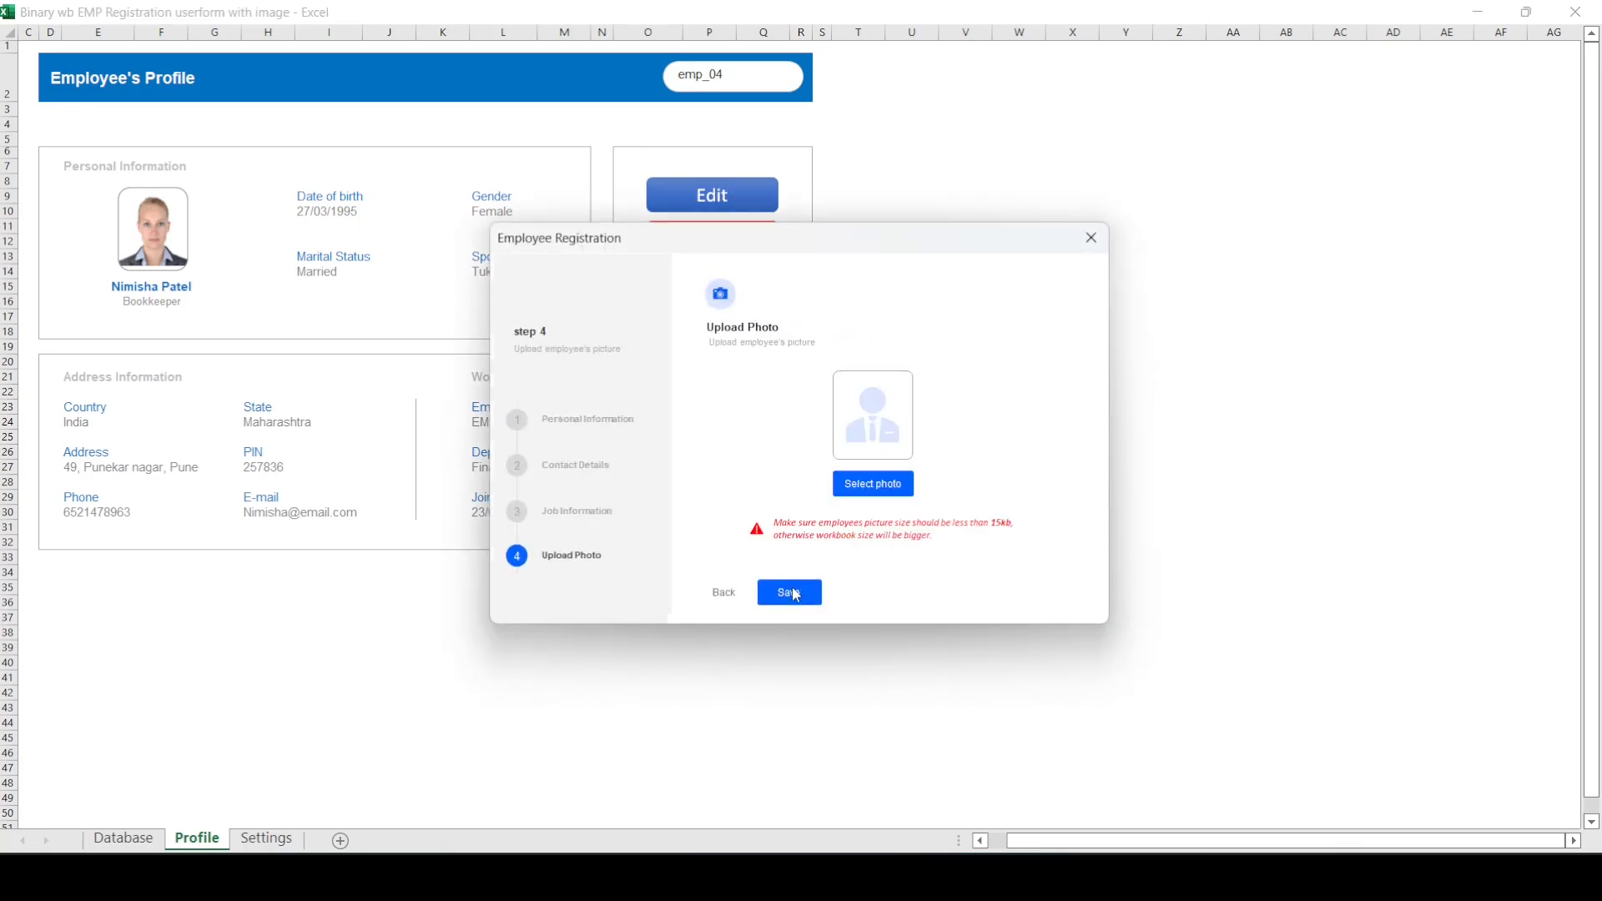
left_click(724, 593)
left_click(724, 593)
left_click(724, 593)
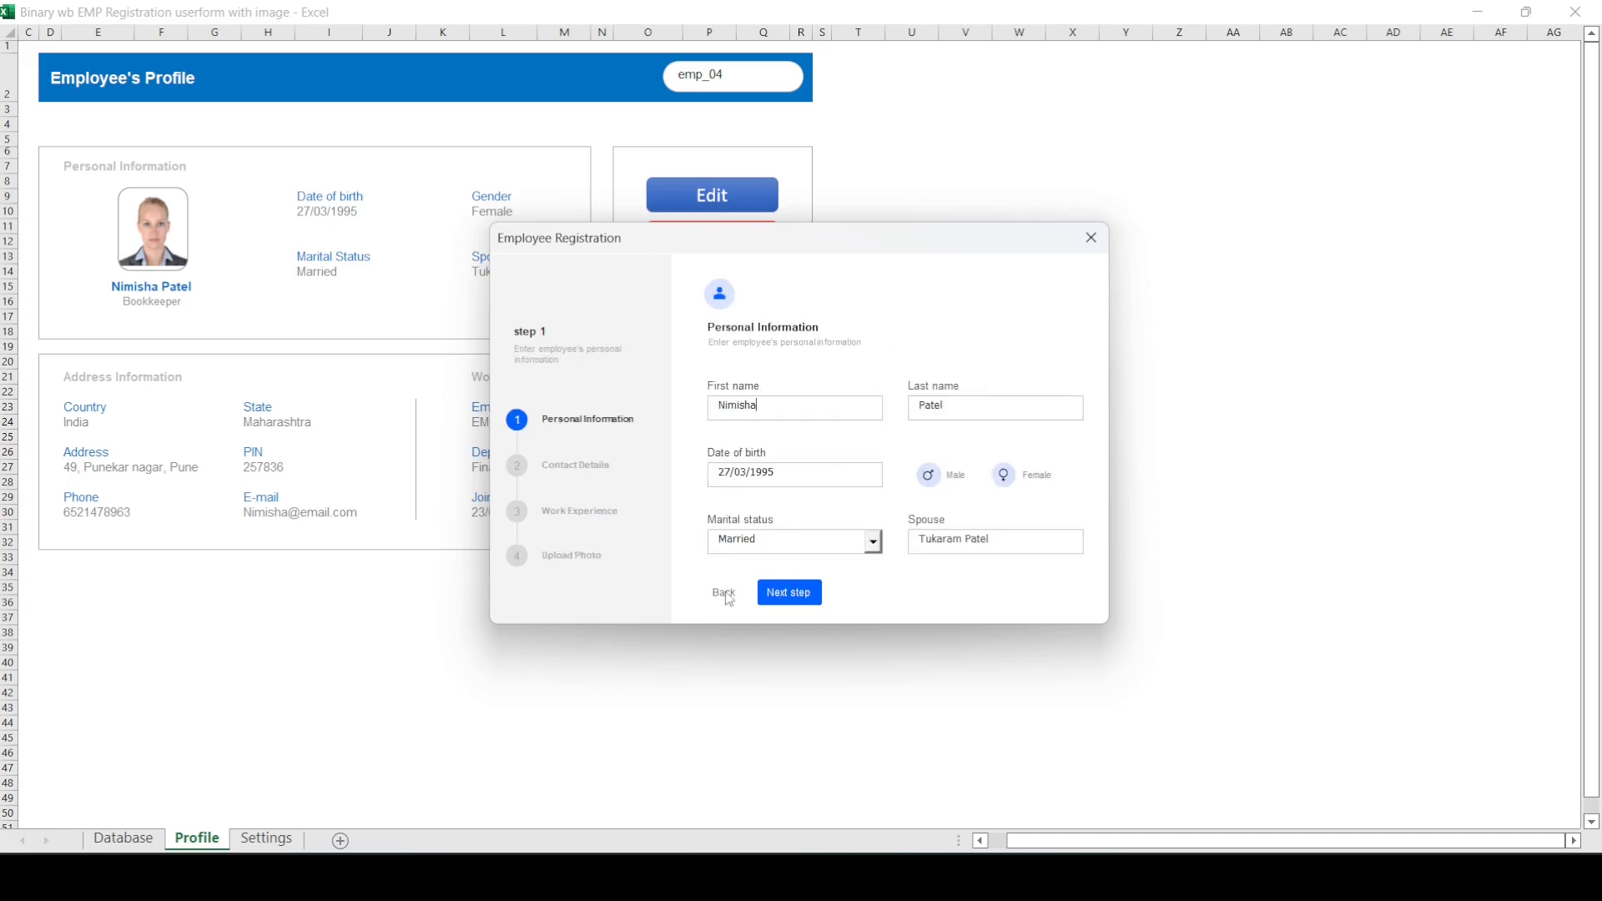
Step: Replace the employee's date of birth and set the gender to Female, advancing the form to the photo upload
left_click_drag(813, 468, 615, 457)
type("12/12/2012")
left_click(1006, 476)
left_click(800, 594)
left_click(803, 596)
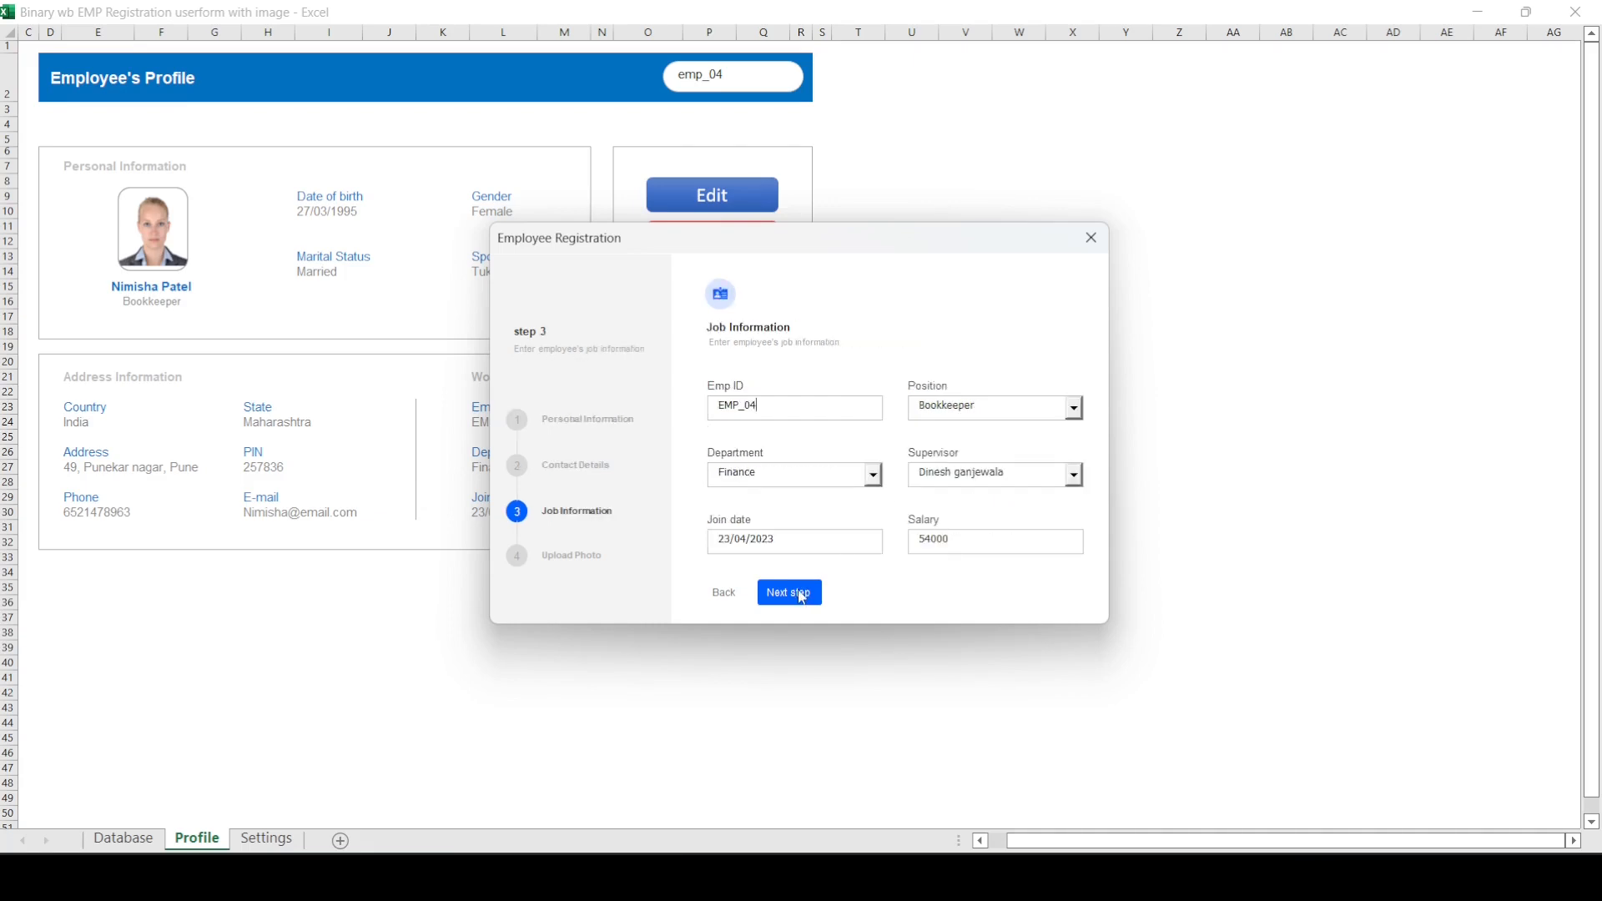
left_click(802, 596)
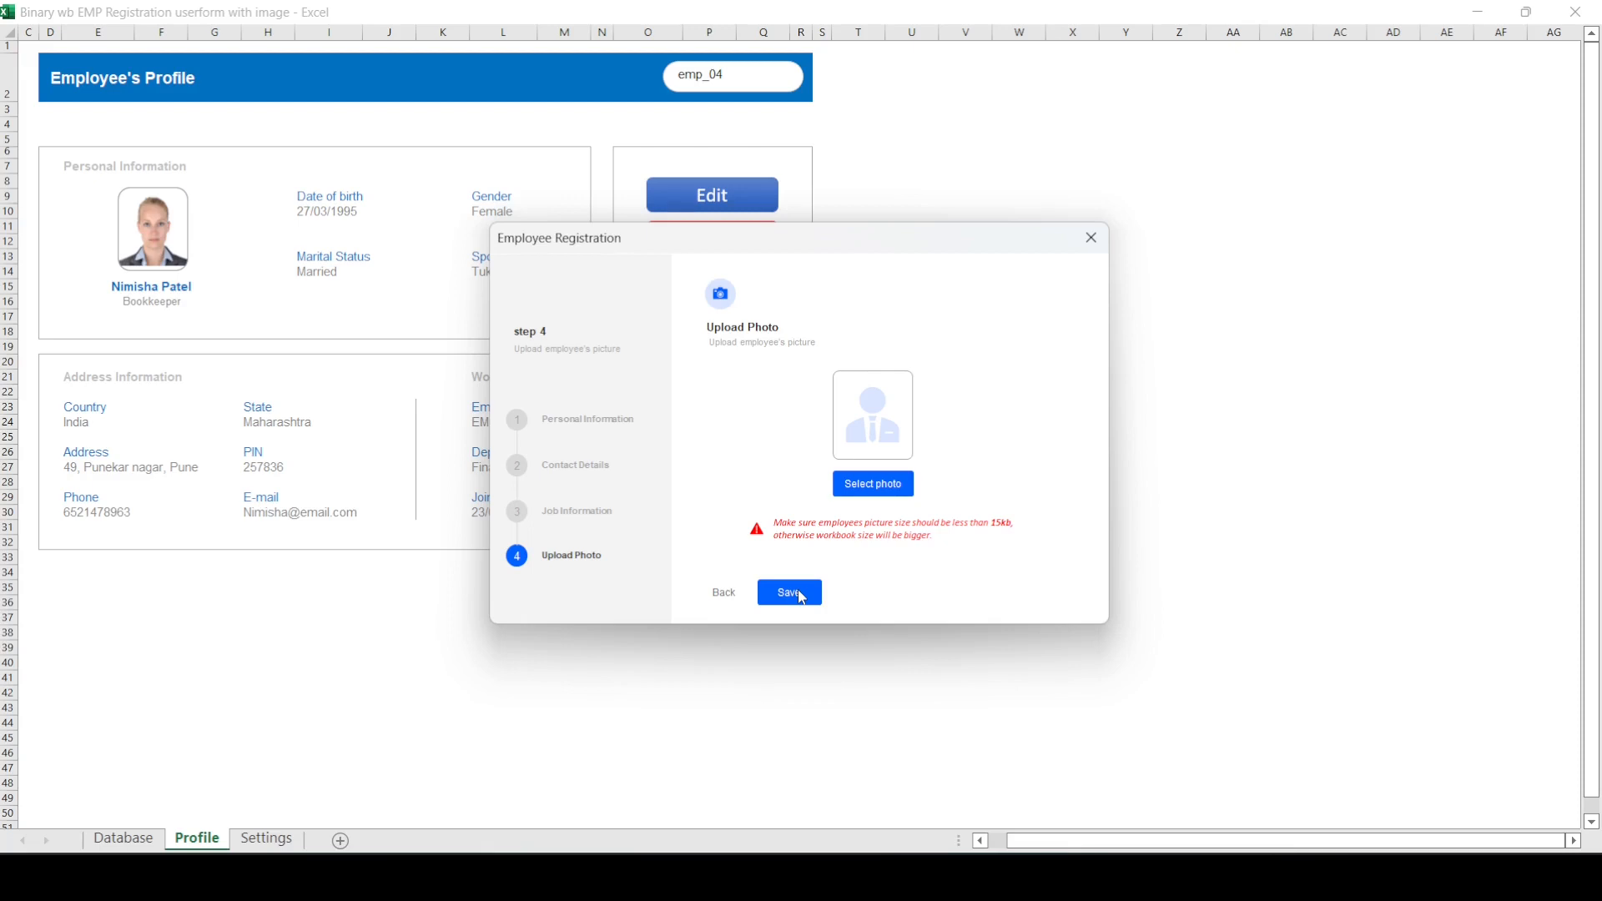
Step: Save the edited employee record and check the updated date of birth on the profile
left_click(790, 593)
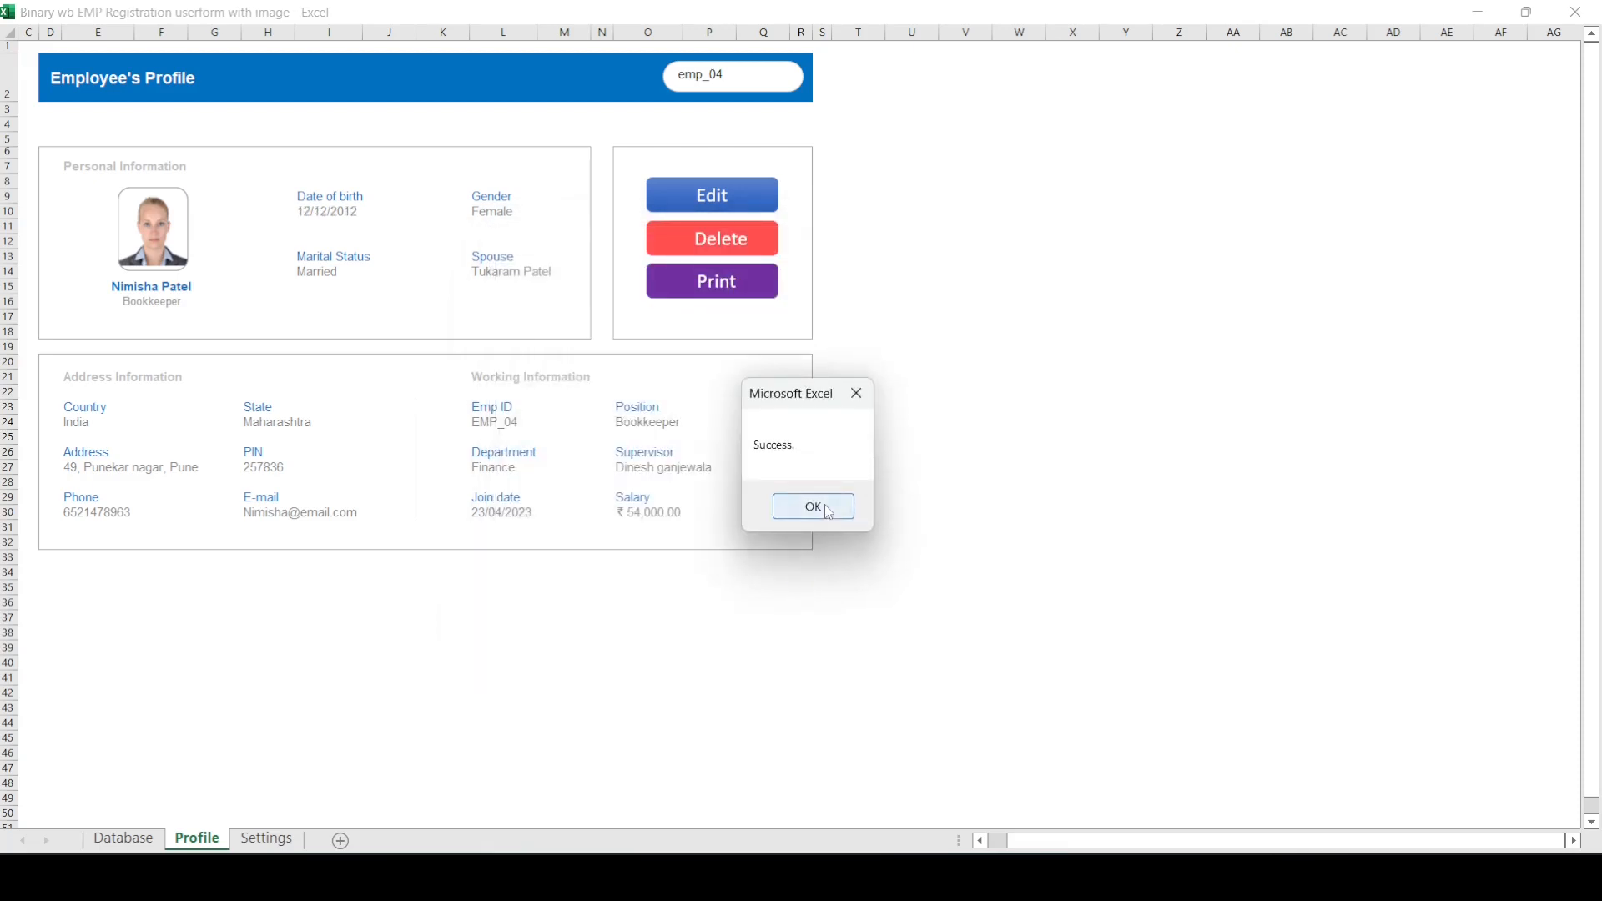
left_click(813, 506)
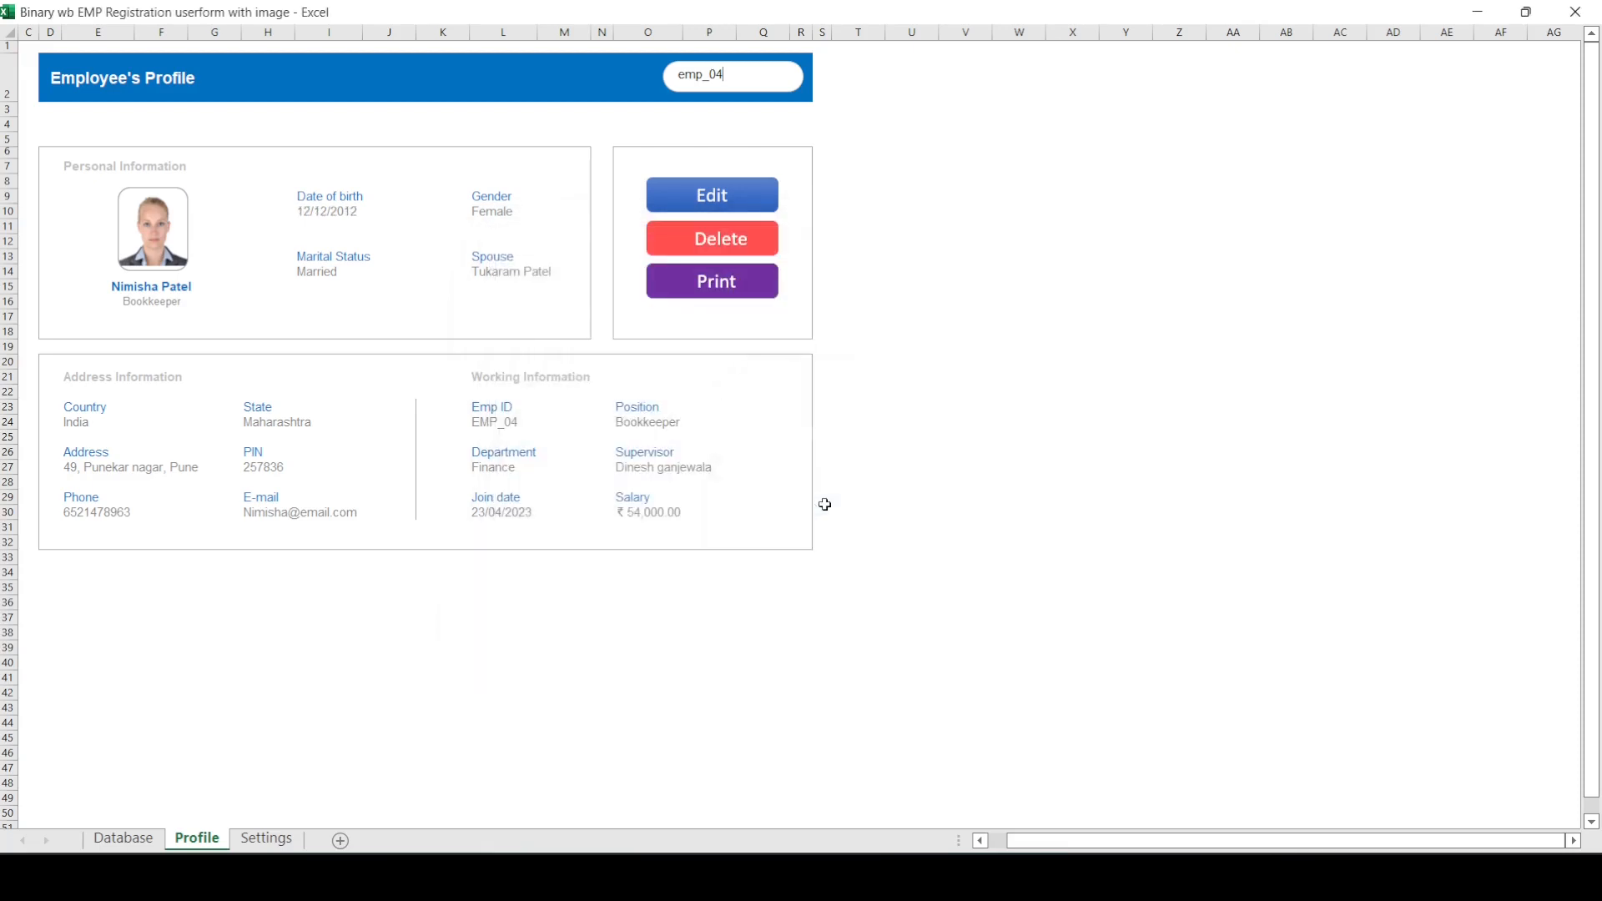
left_click(318, 207)
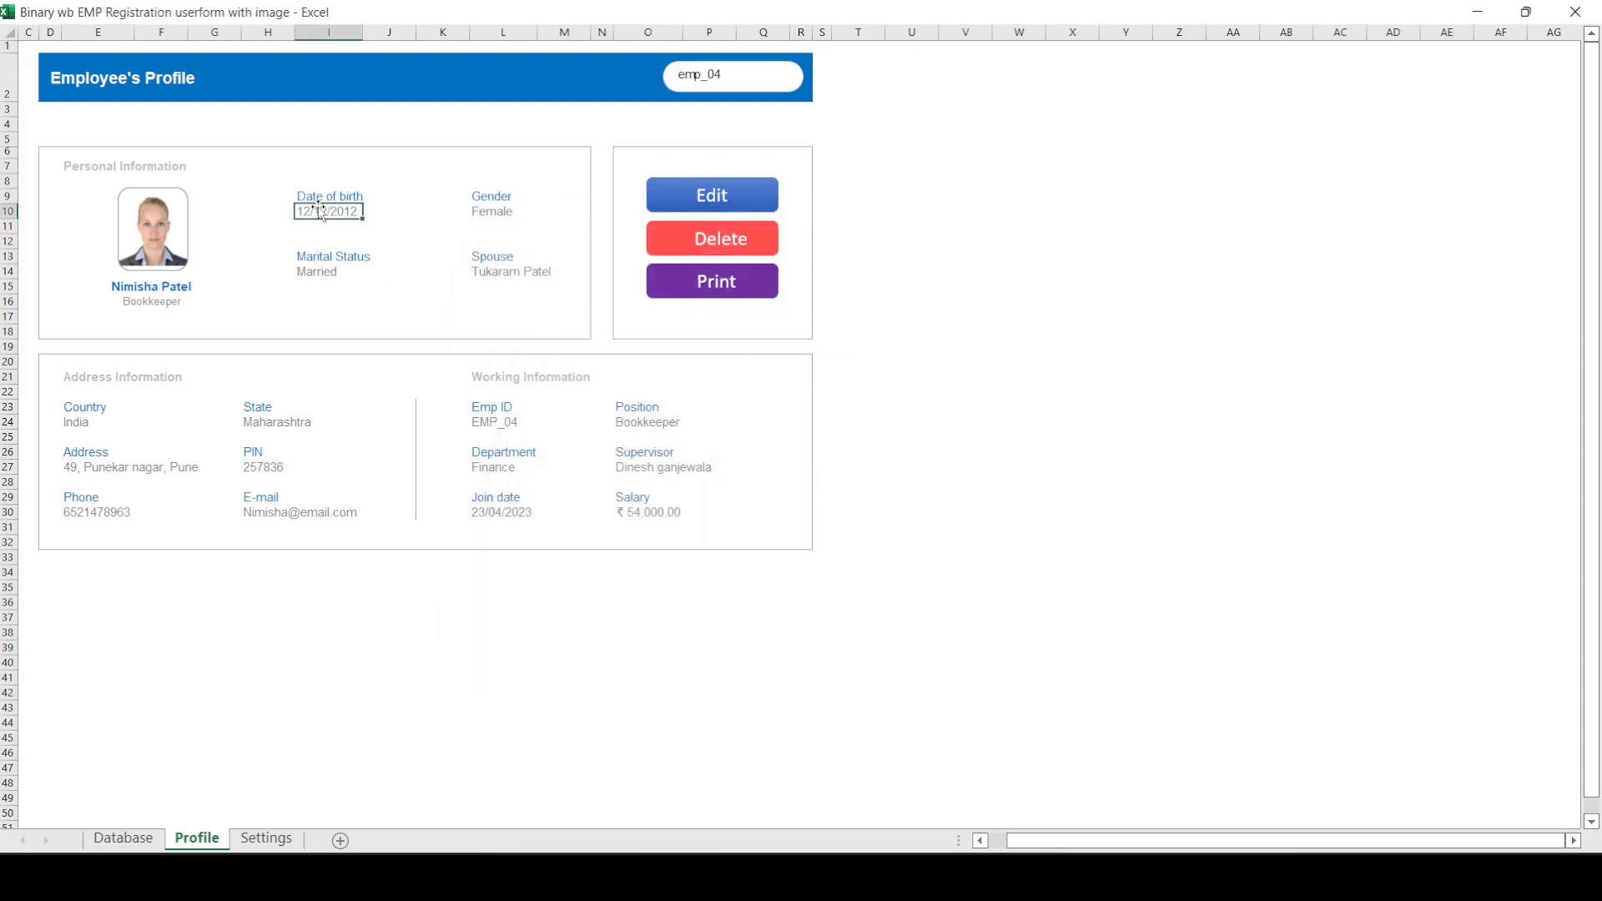
left_click(854, 465)
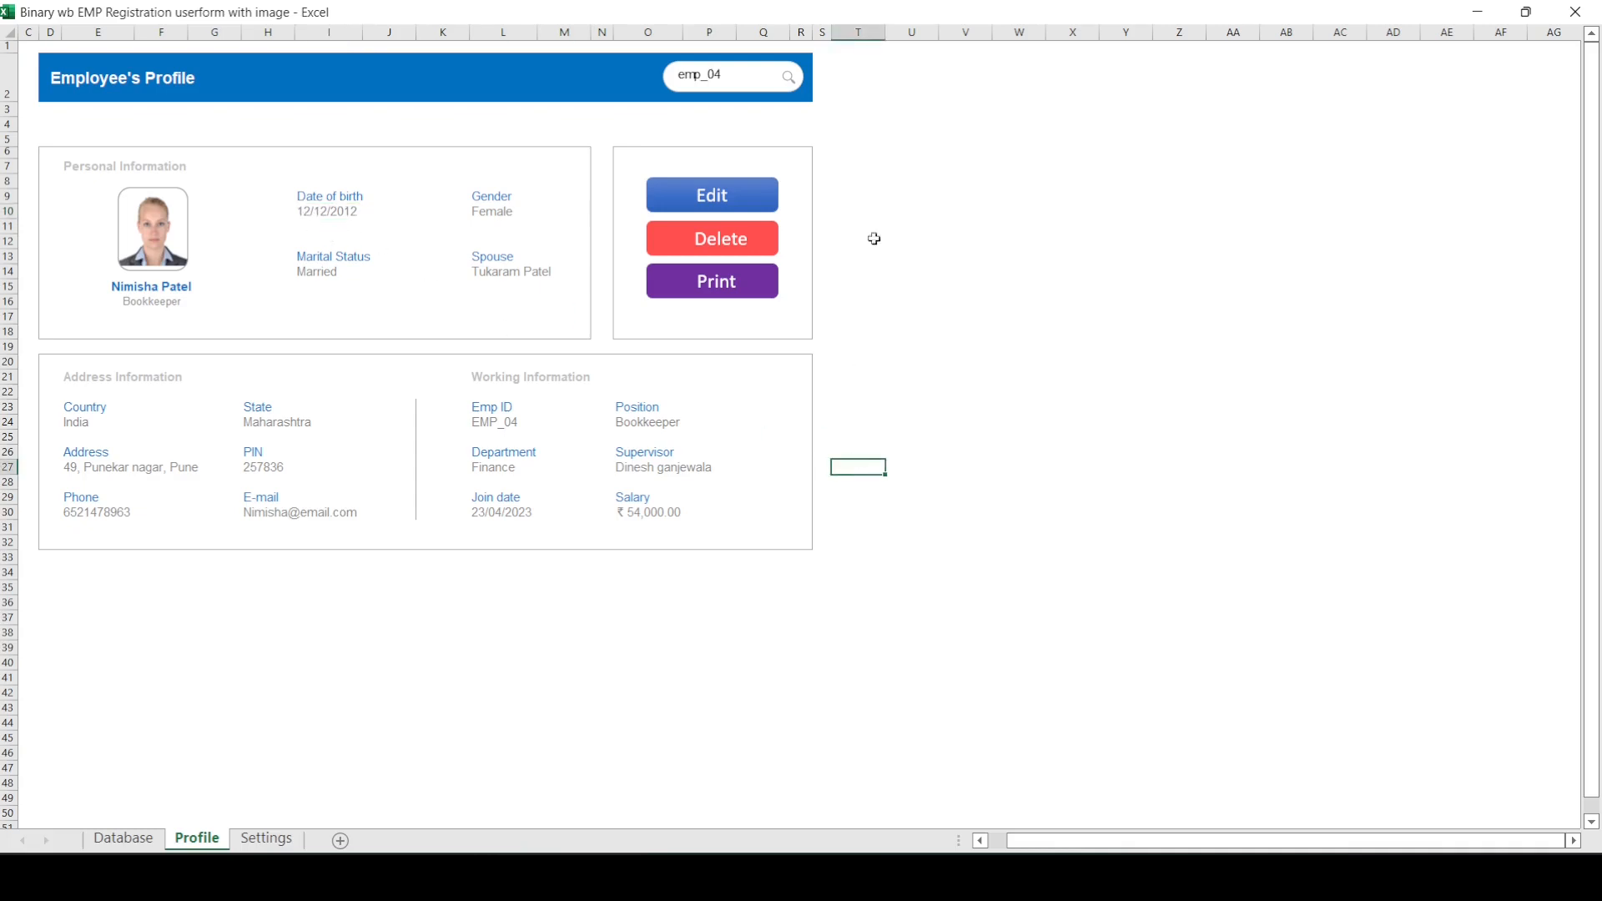
Step: Open the print preview of the employee's profile, look over the page and close the preview
left_click(728, 292)
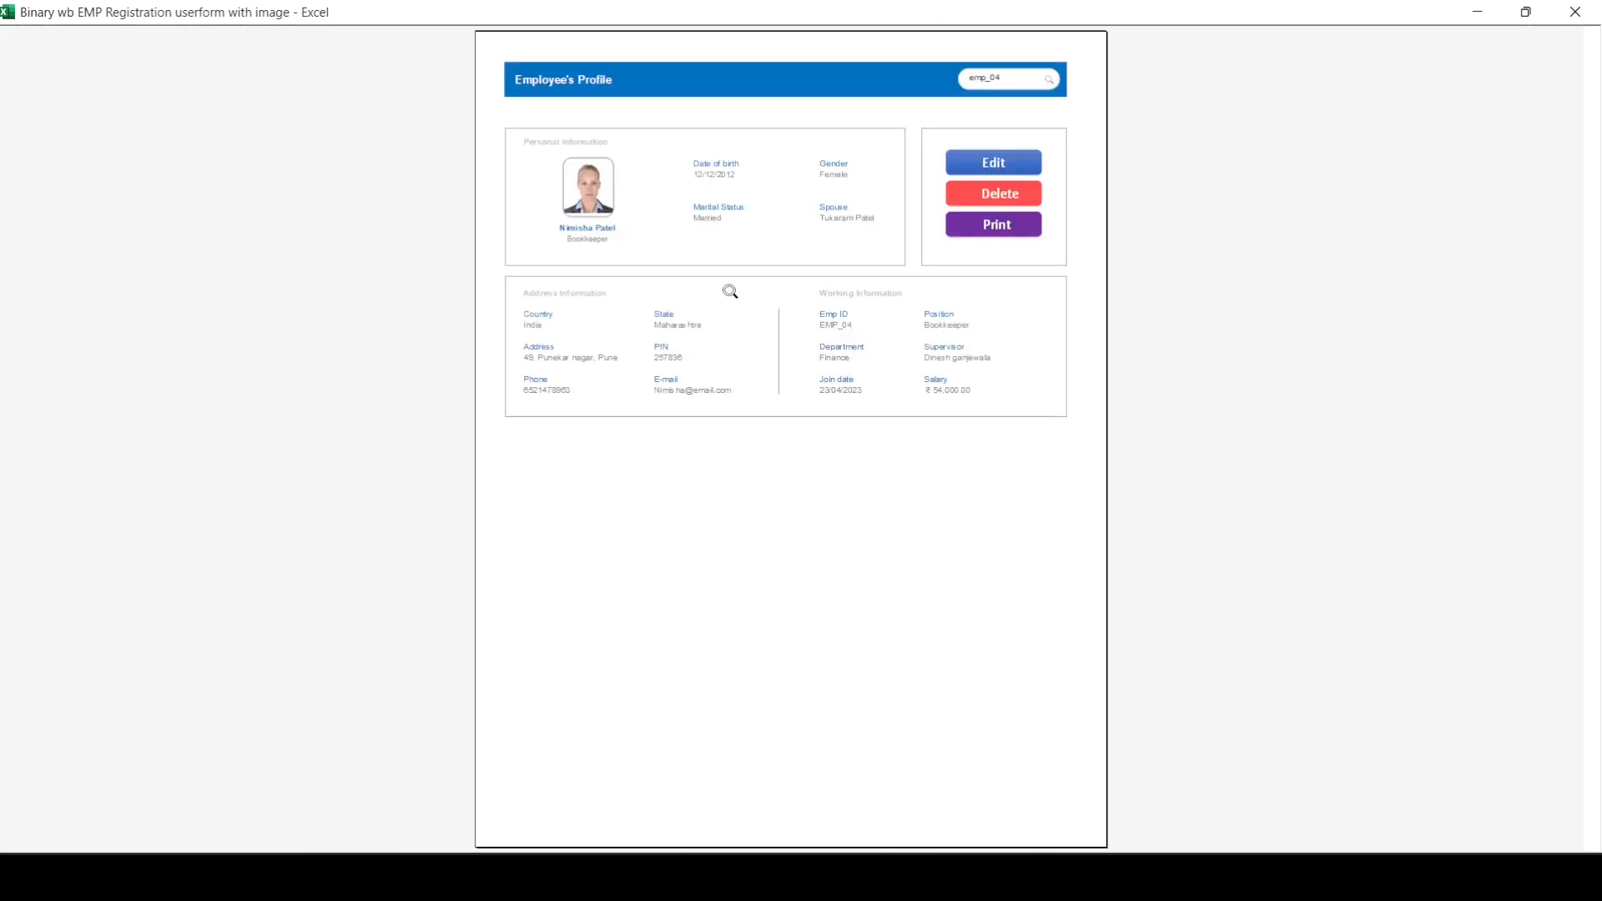
left_click(730, 292)
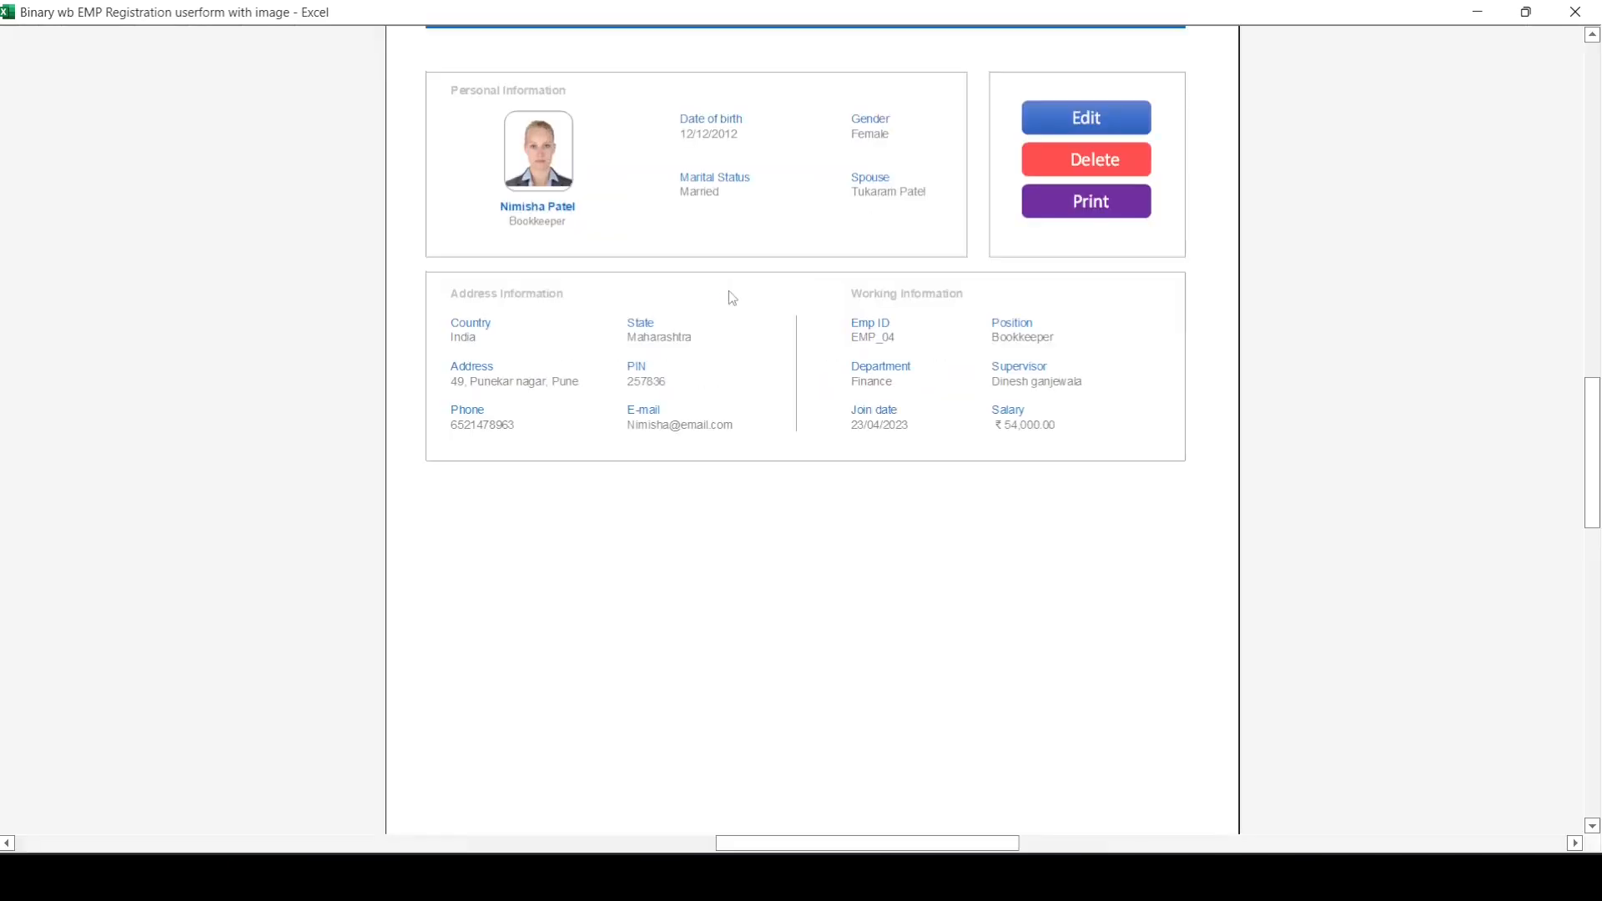
scroll(728, 290, "up", 3)
scroll(732, 298, "down", 2)
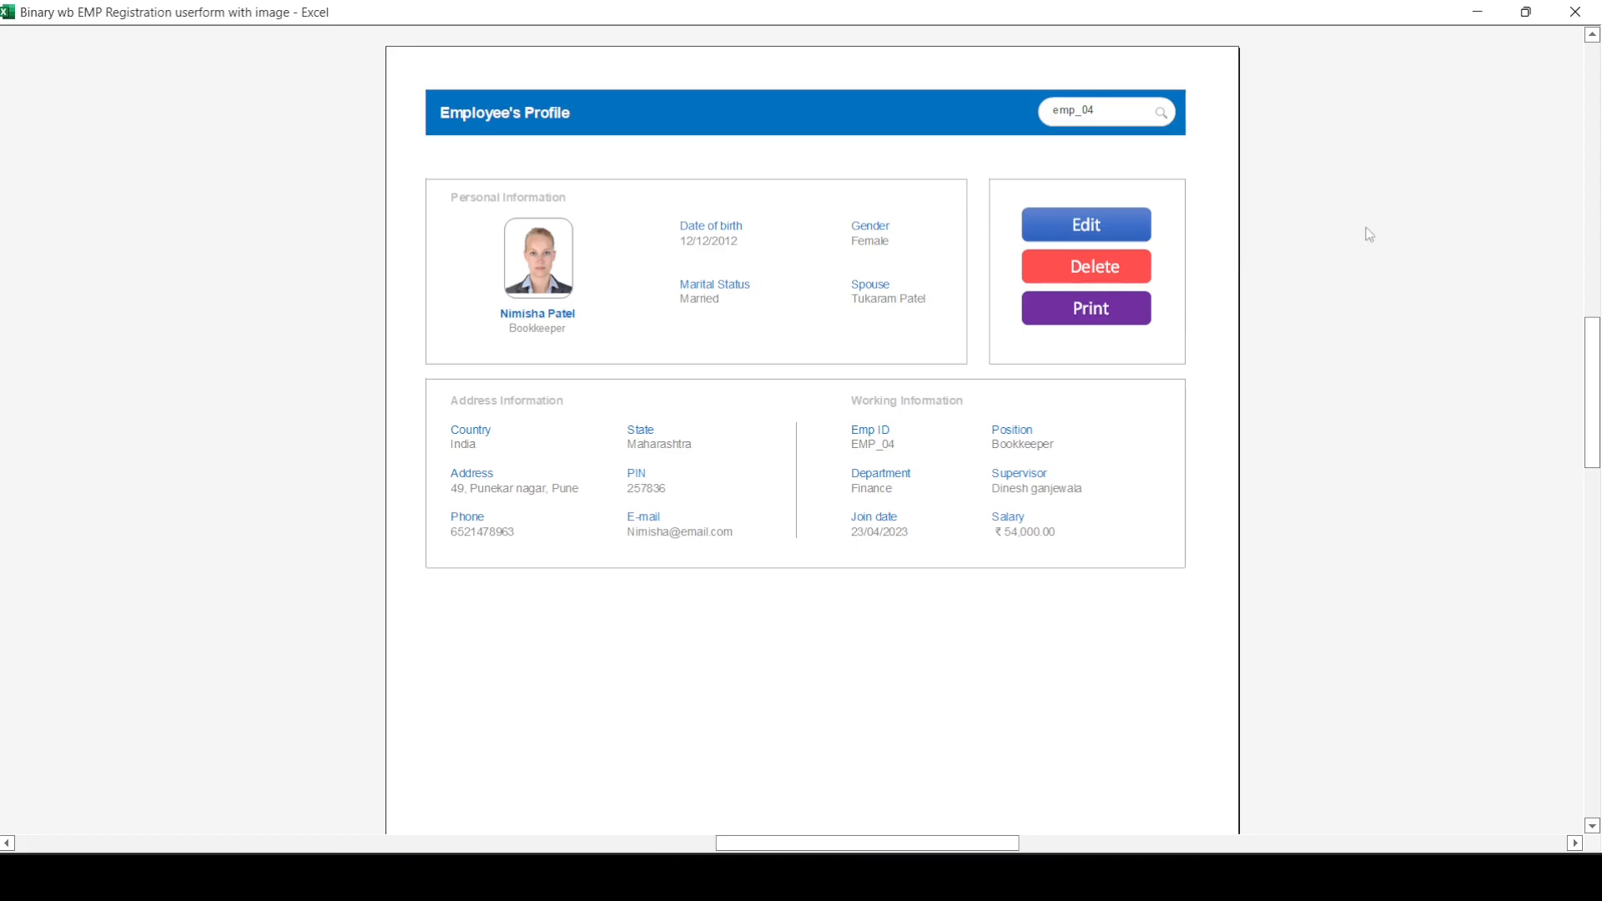
scroll(1369, 234, "up", 4)
scroll(1369, 235, "down", 6)
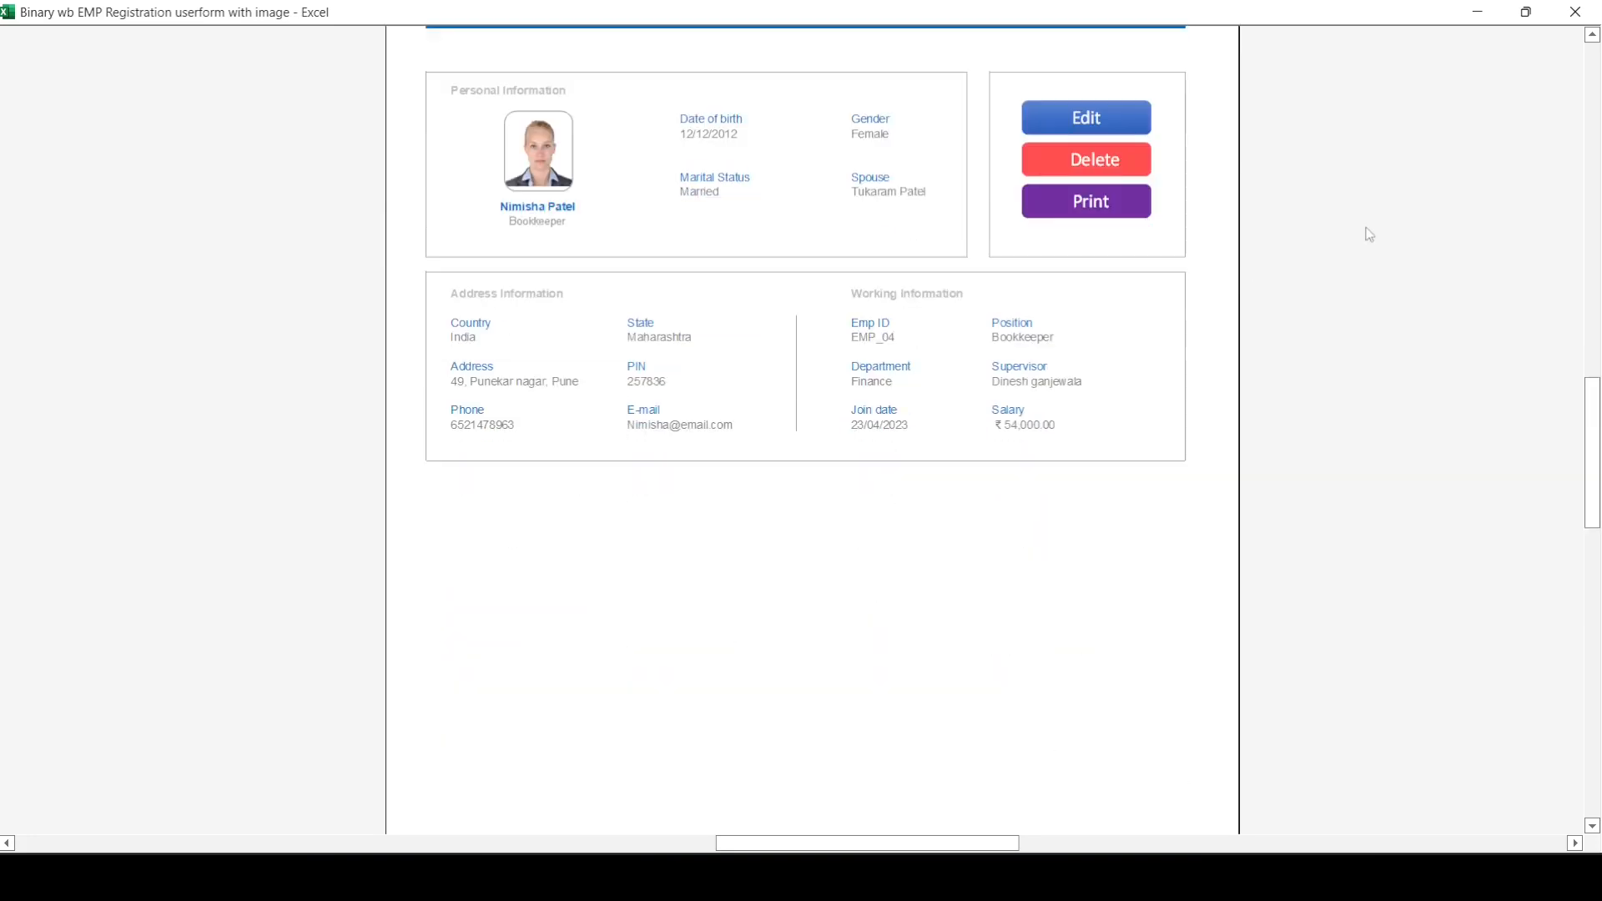
key("Escape")
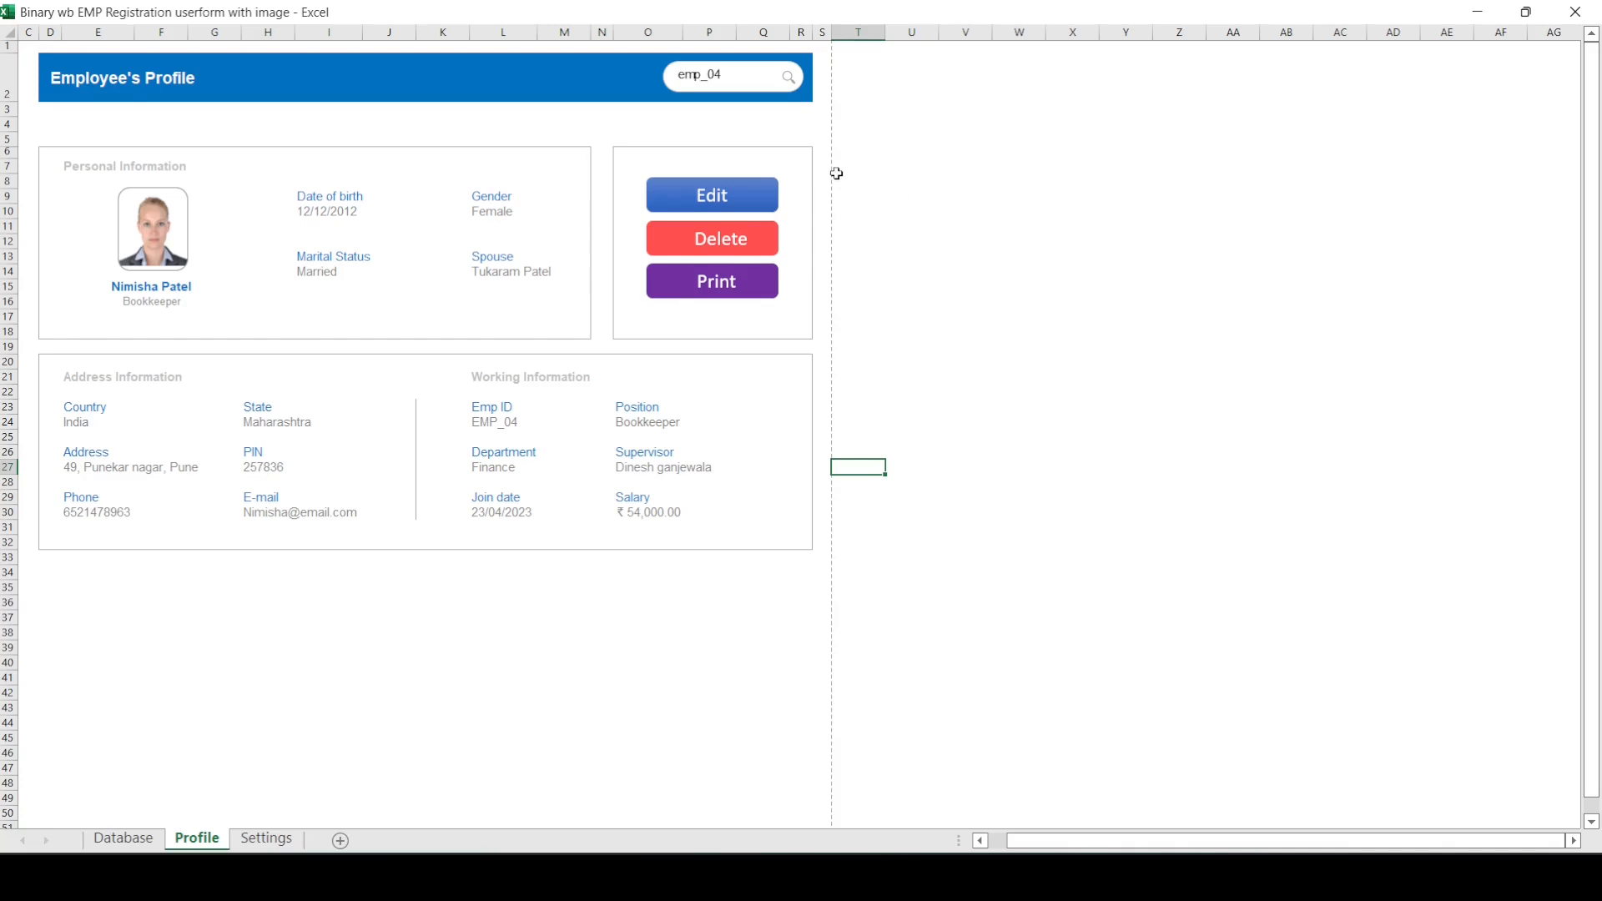
Step: Review the States, Position and Department lists on the Settings sheet, and return to the employee table on the Database sheet
left_click(269, 839)
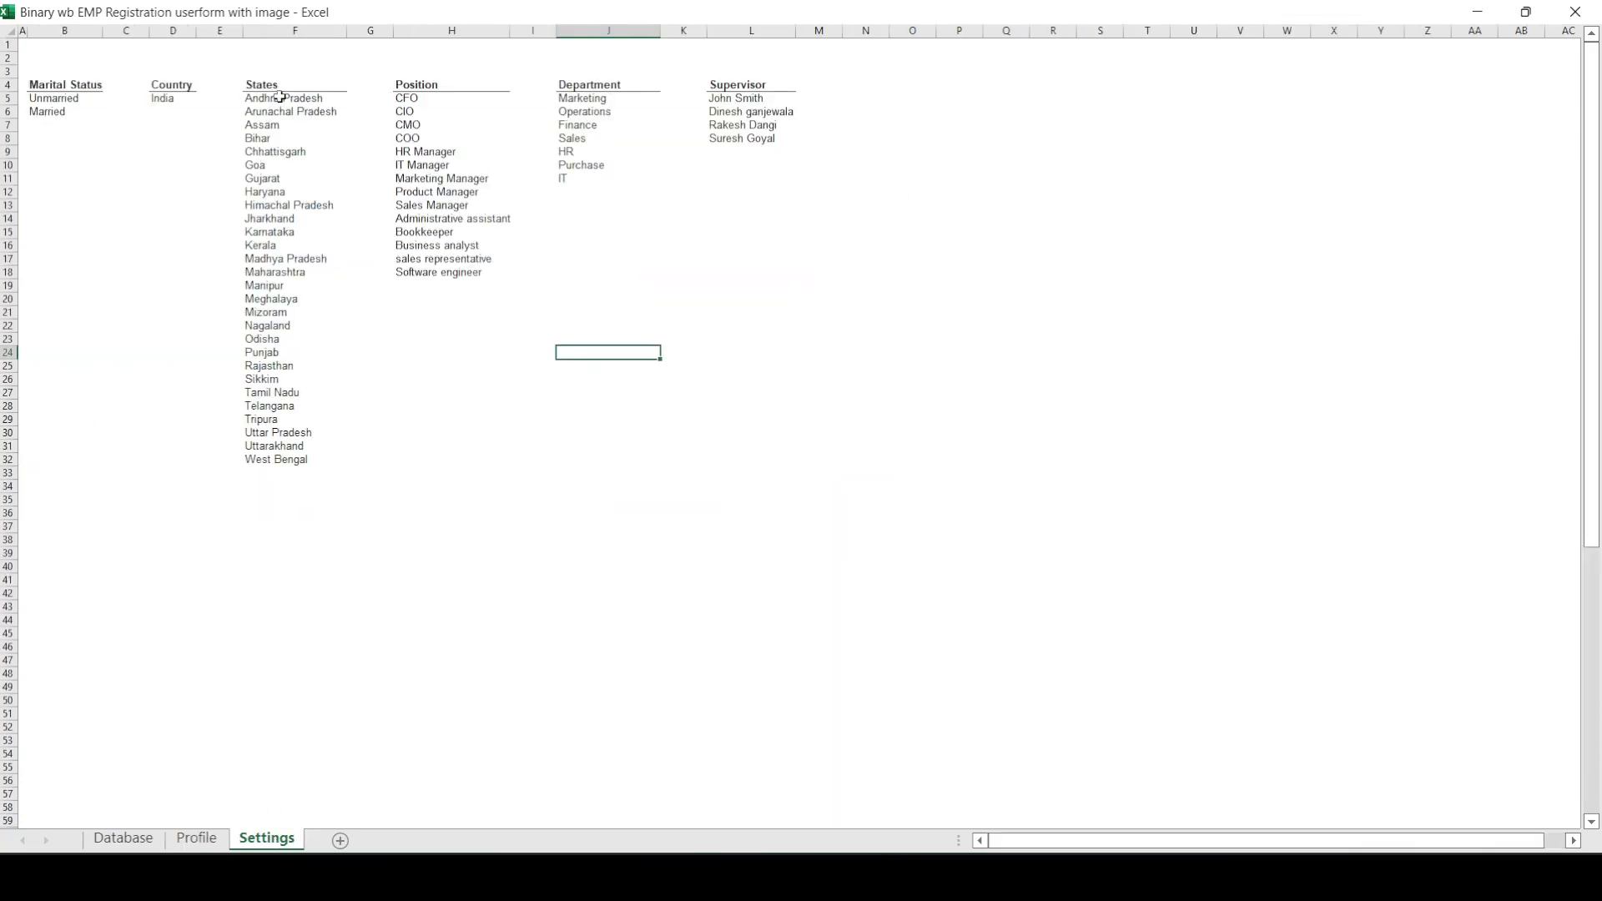
left_click_drag(281, 97, 278, 536)
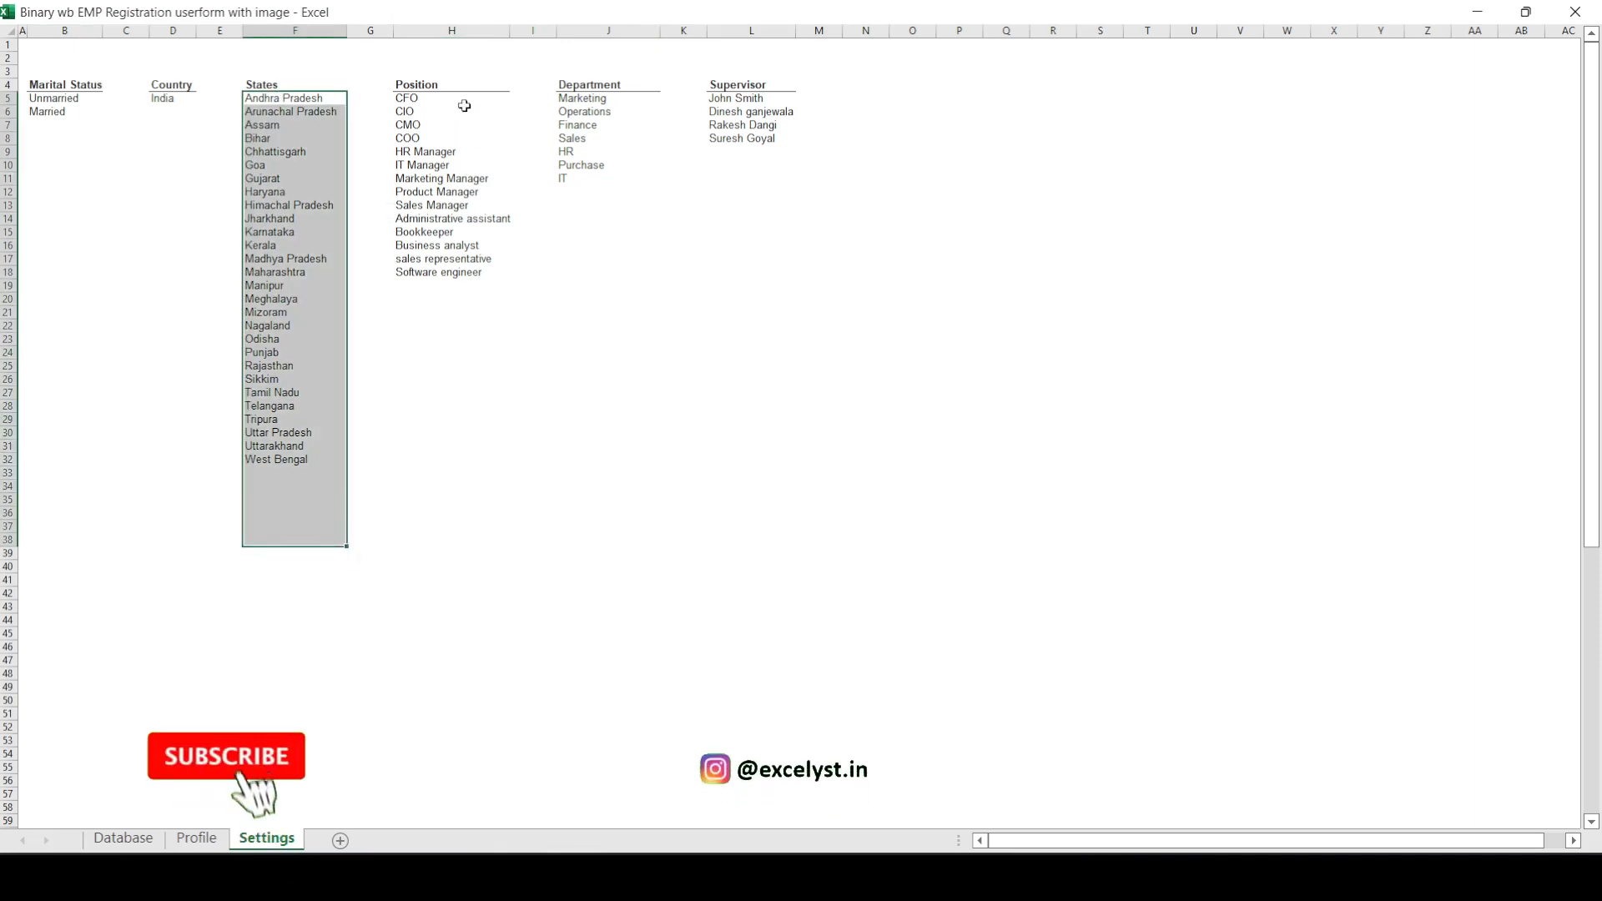
left_click_drag(461, 111, 468, 263)
left_click(584, 110)
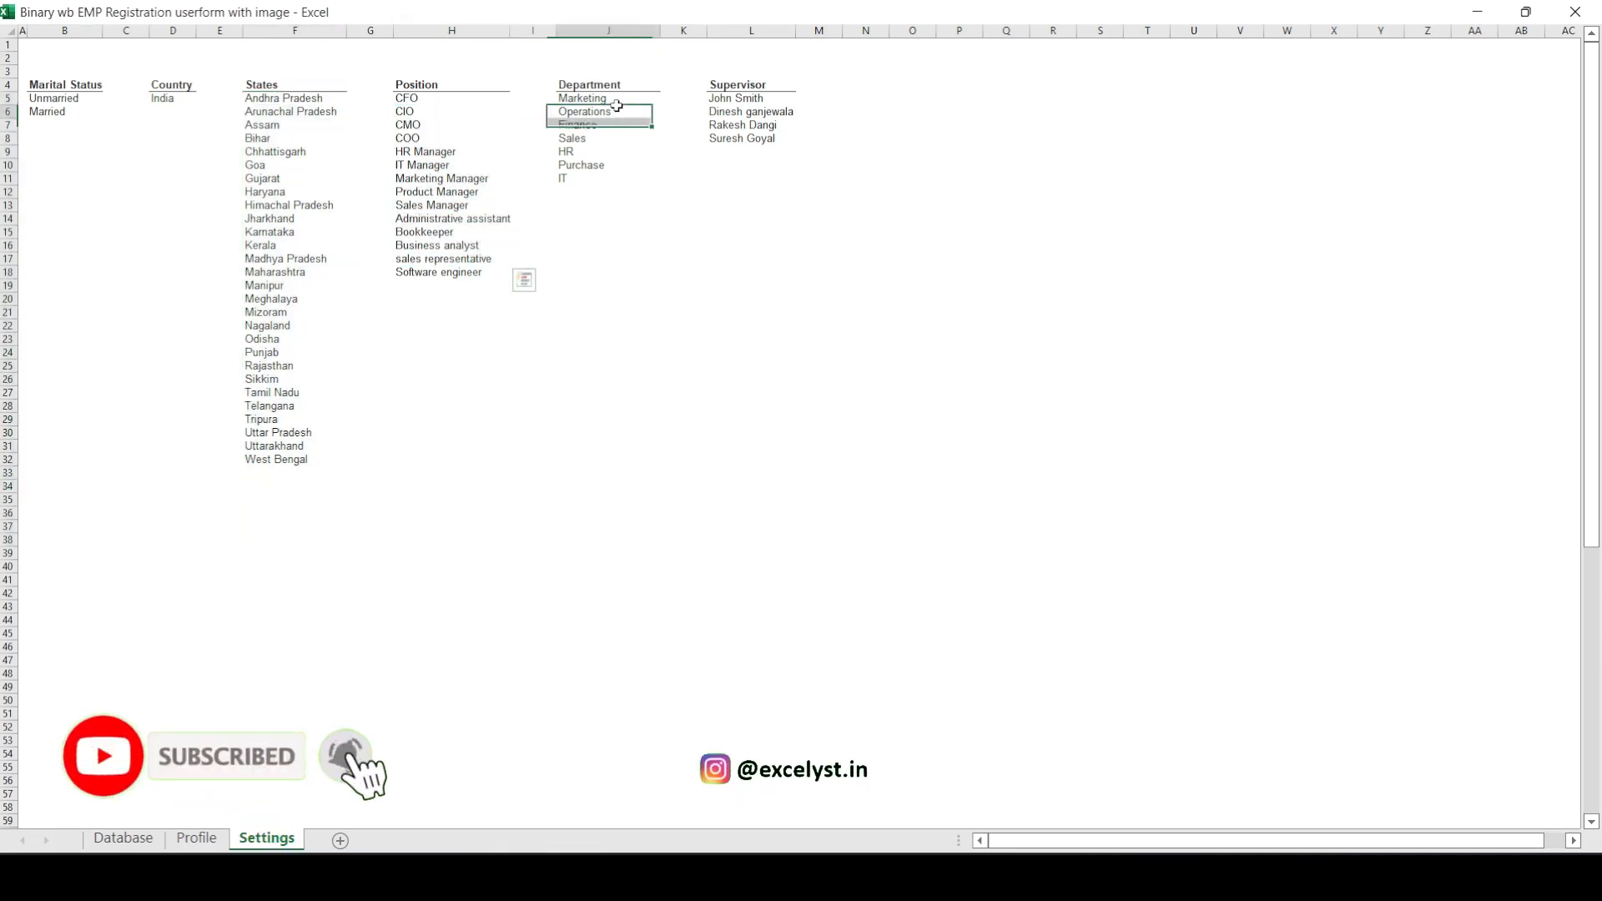
left_click(332, 193)
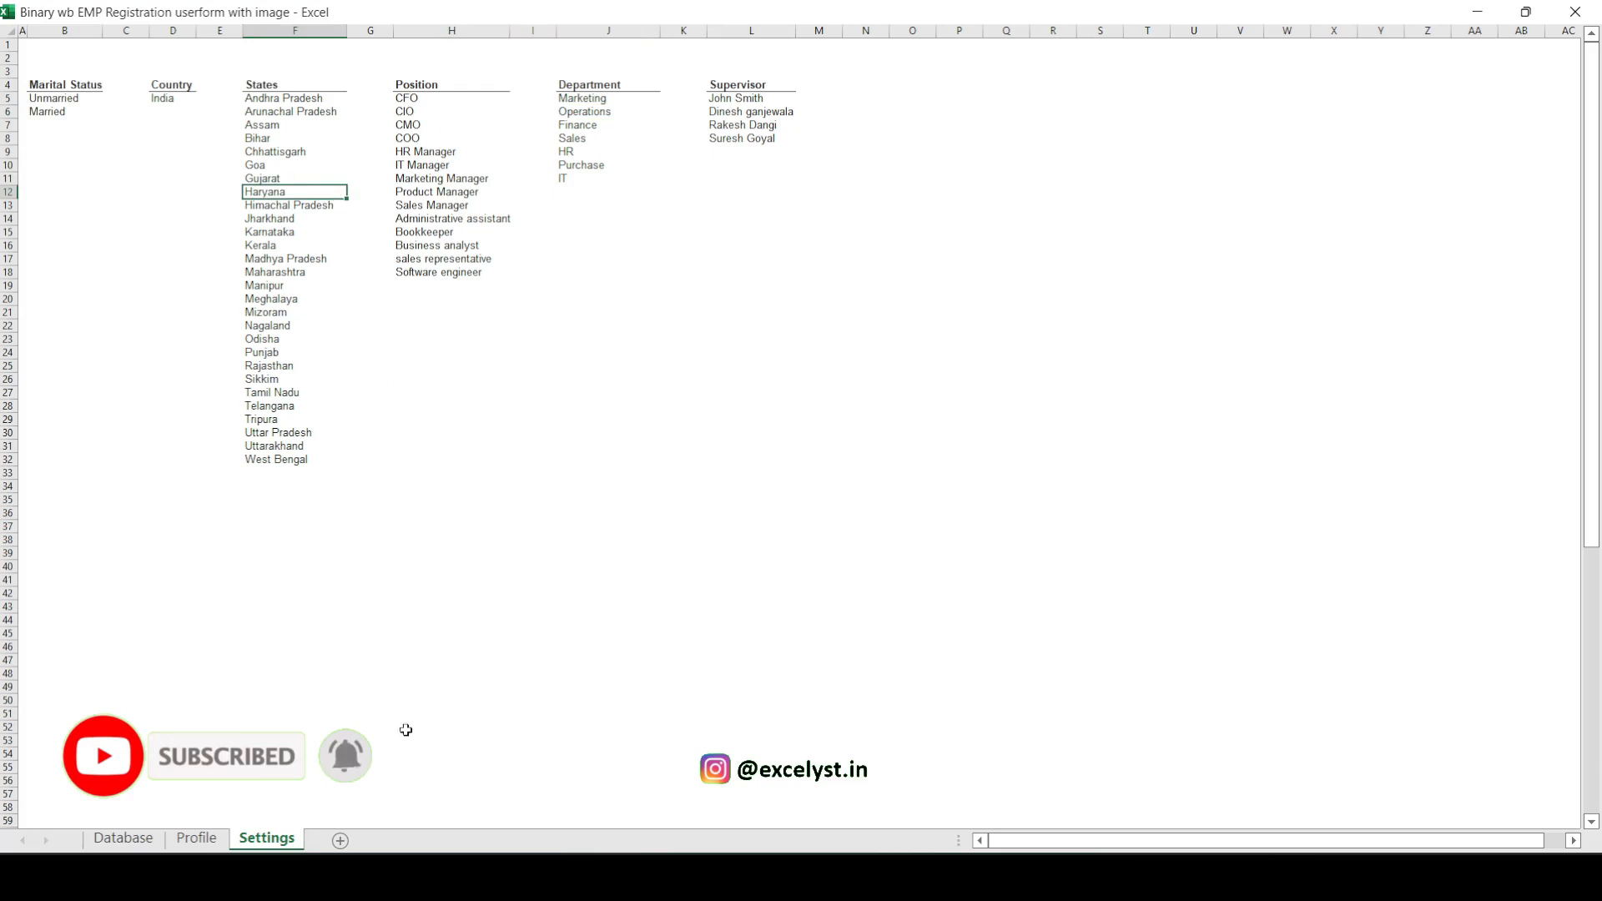
left_click(123, 837)
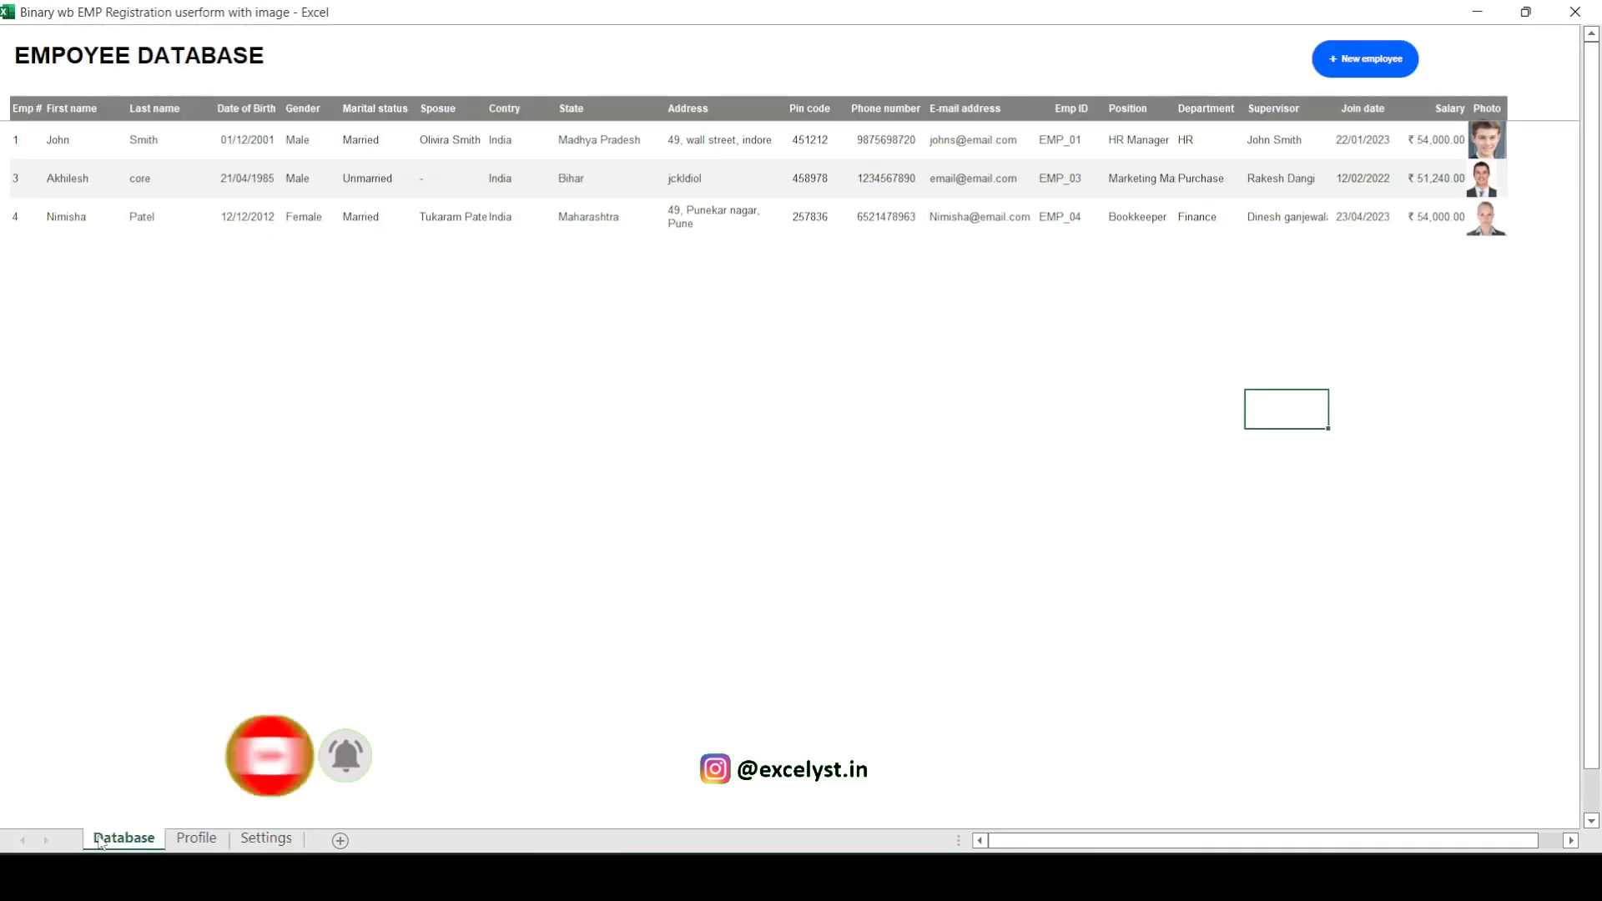
left_click(730, 487)
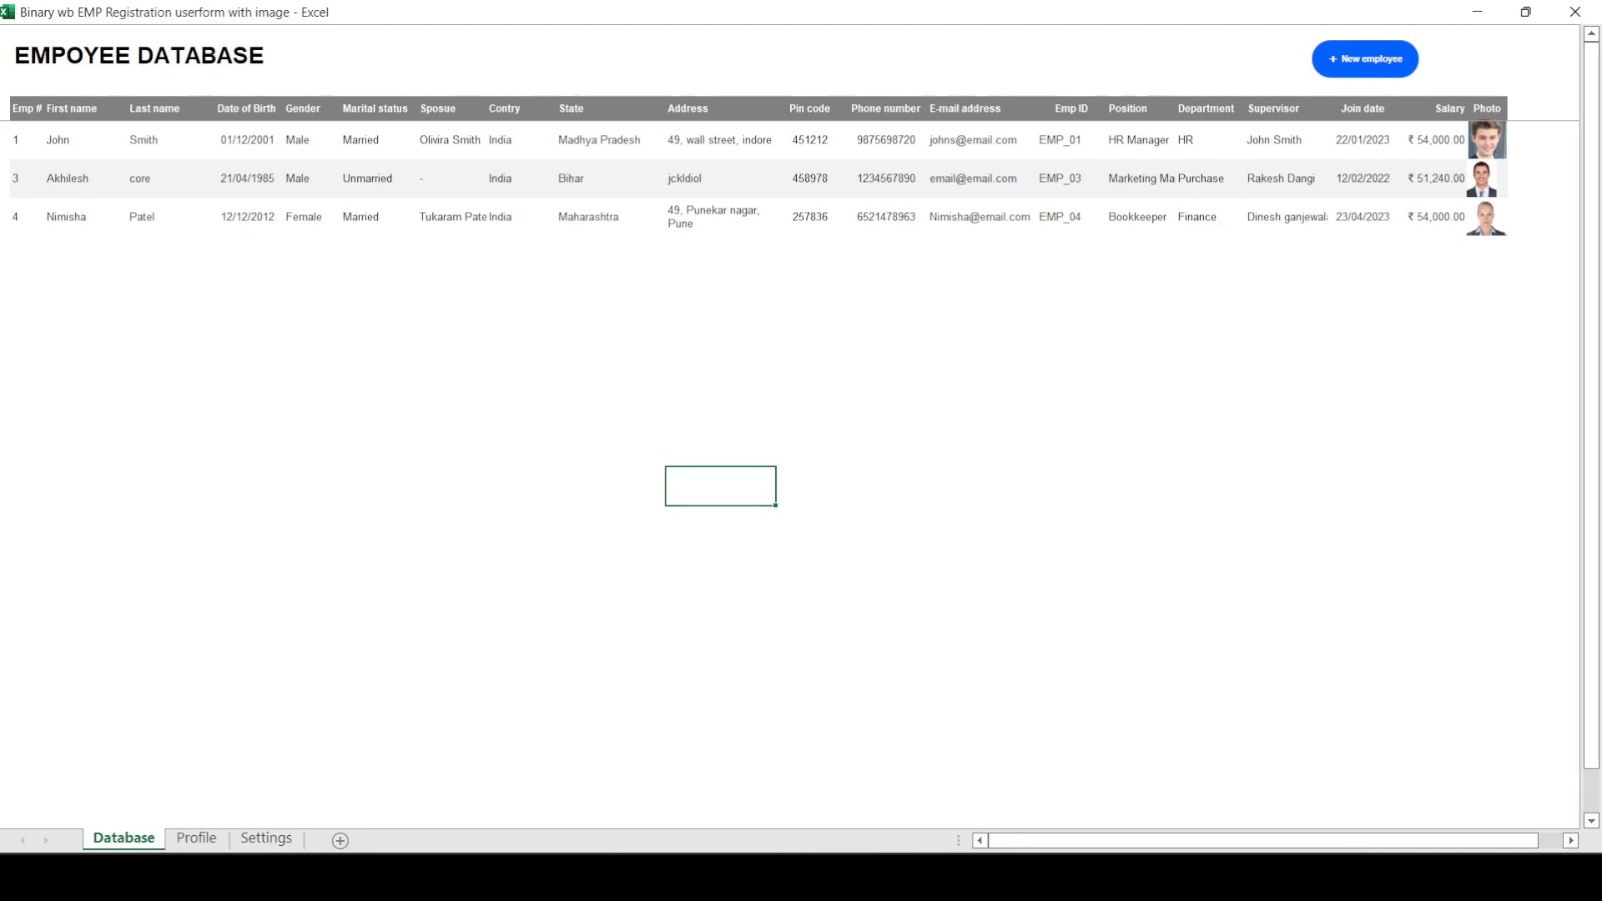
Step: Delete the employee displayed on the Profile sheet and check the Database sheet for the removal
left_click(196, 838)
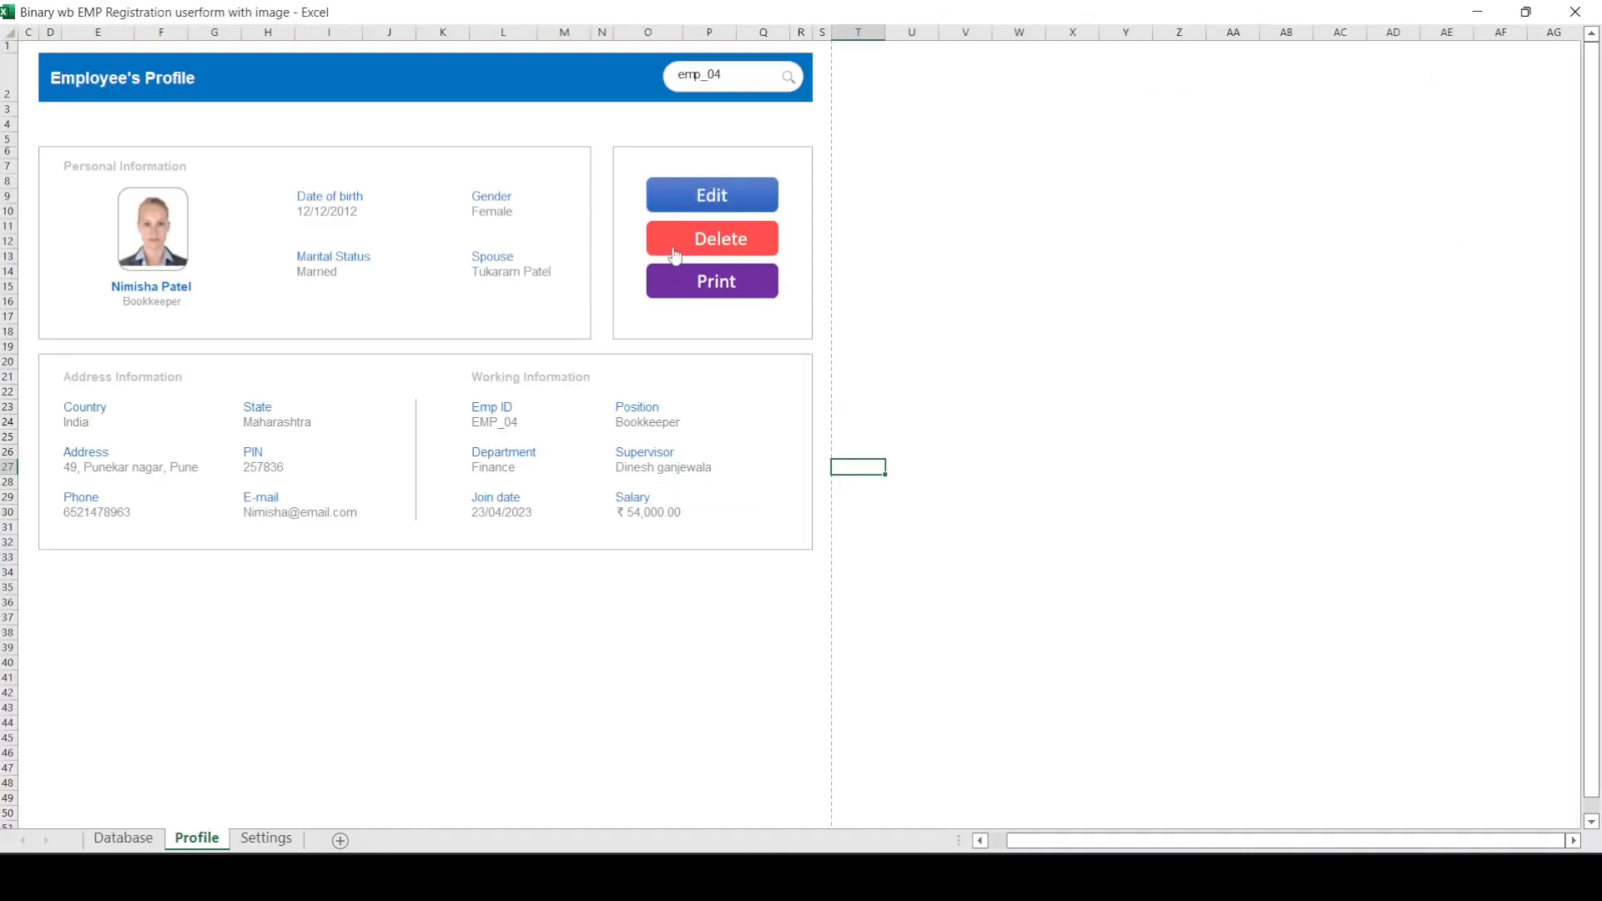
left_click(712, 255)
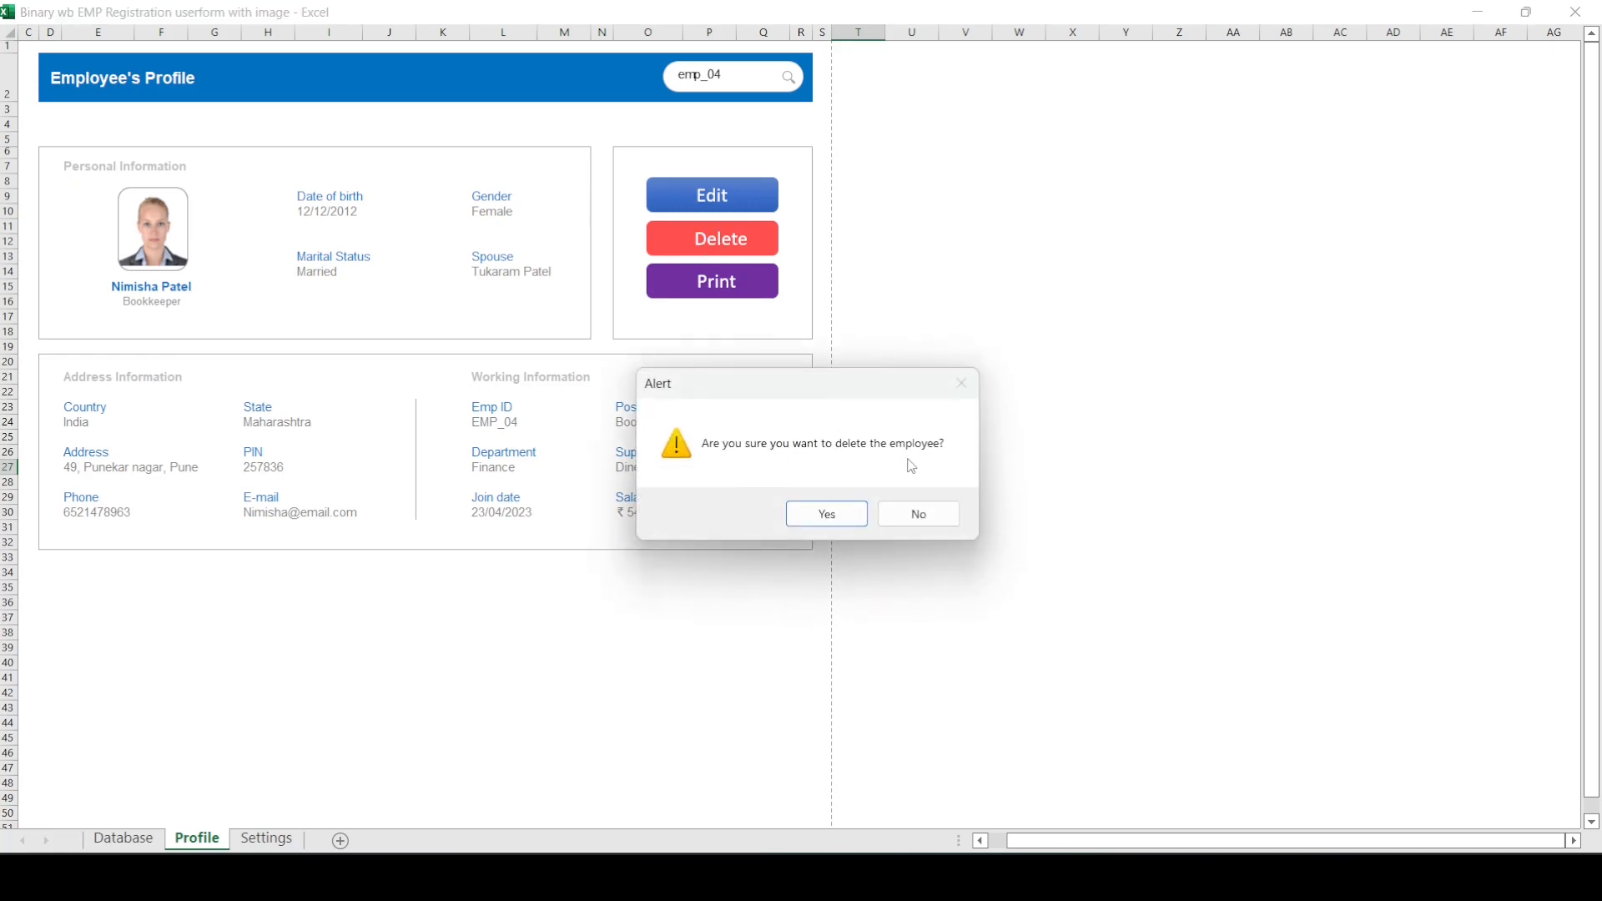
left_click(835, 512)
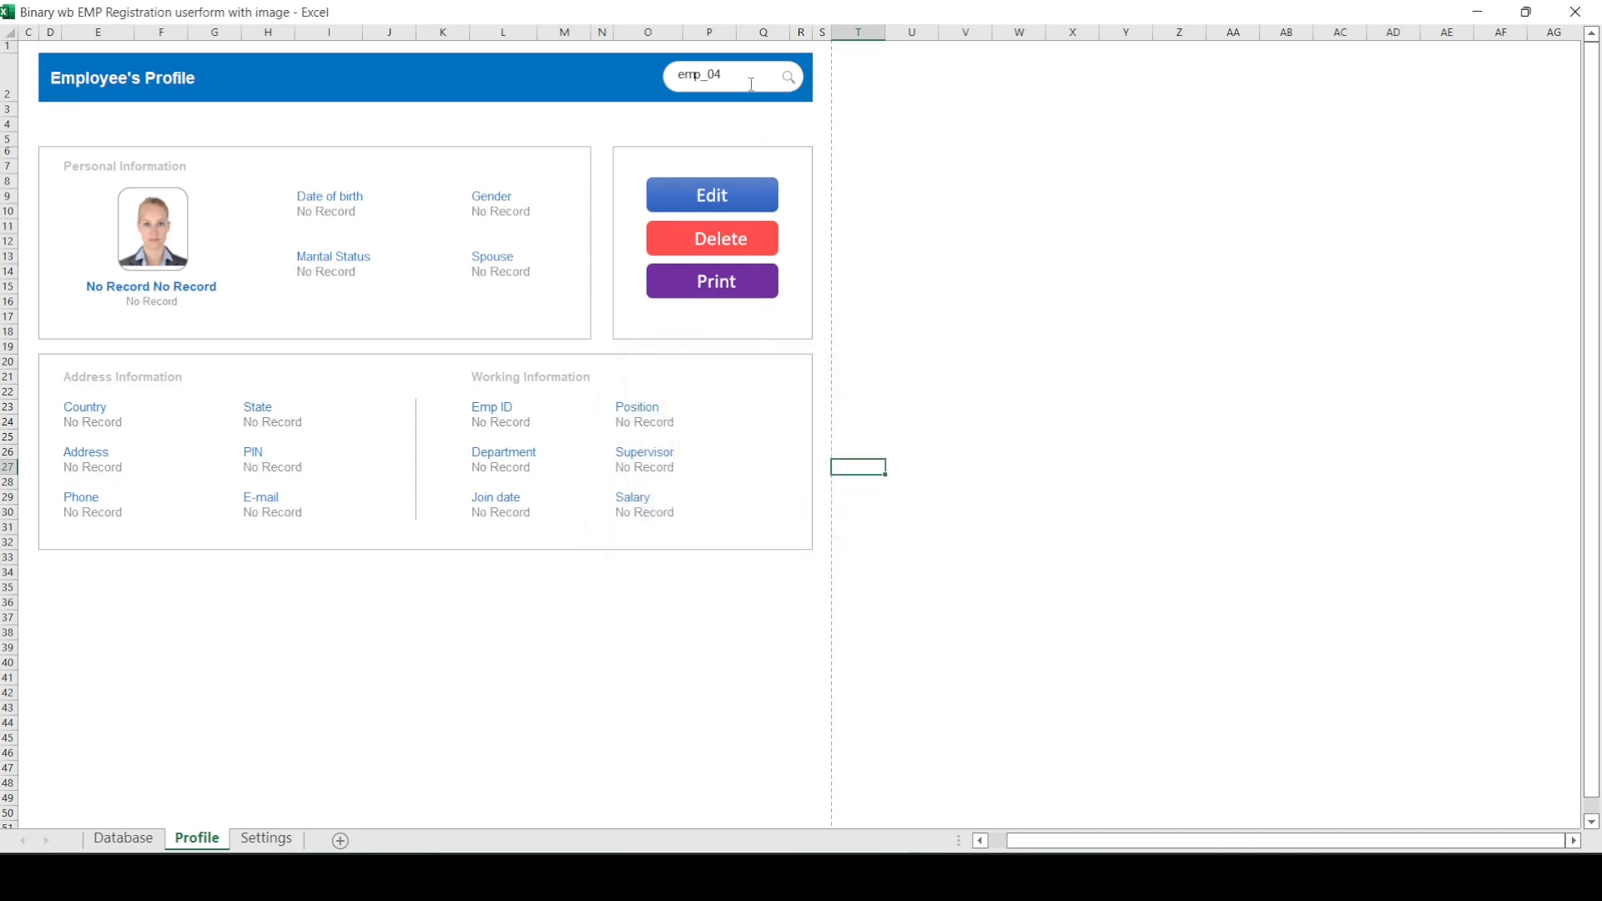
left_click(124, 839)
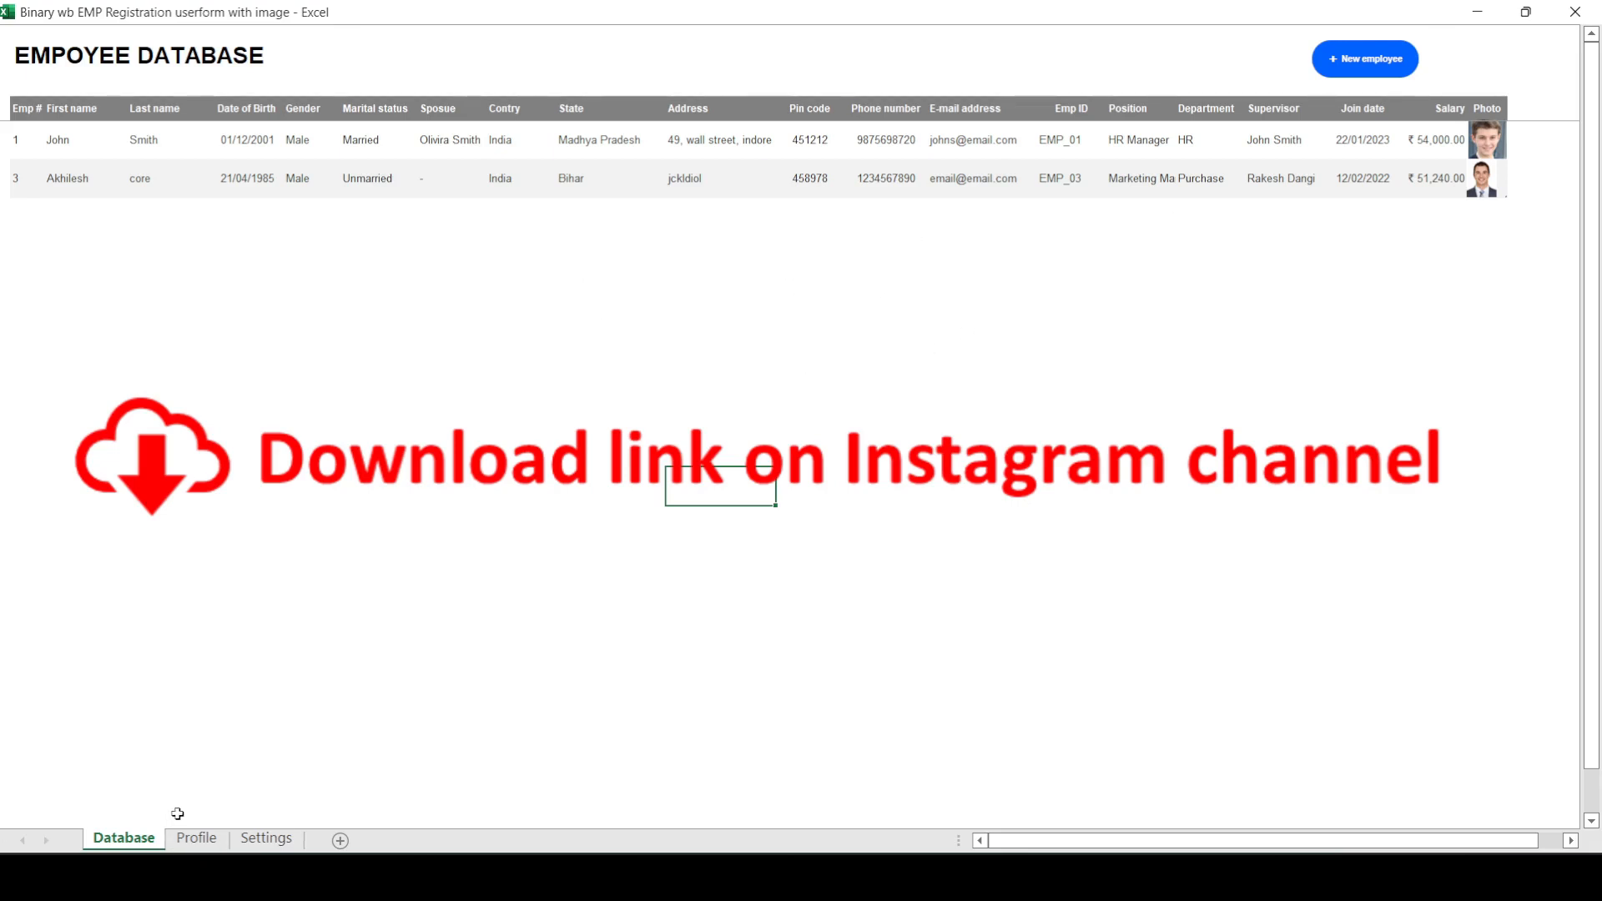
left_click(333, 676)
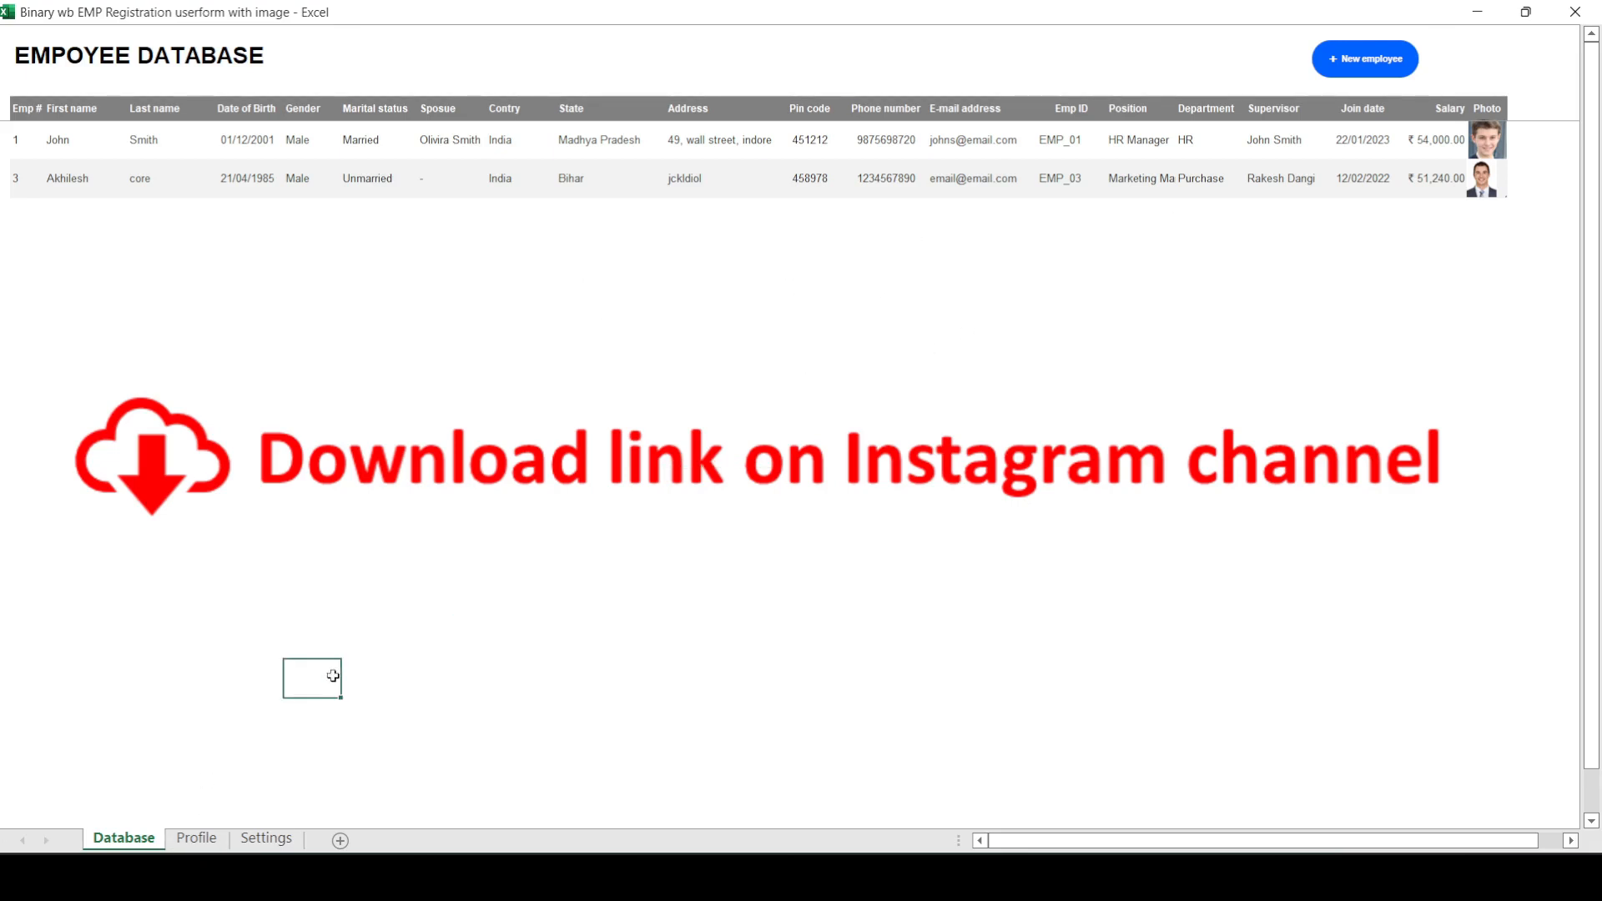